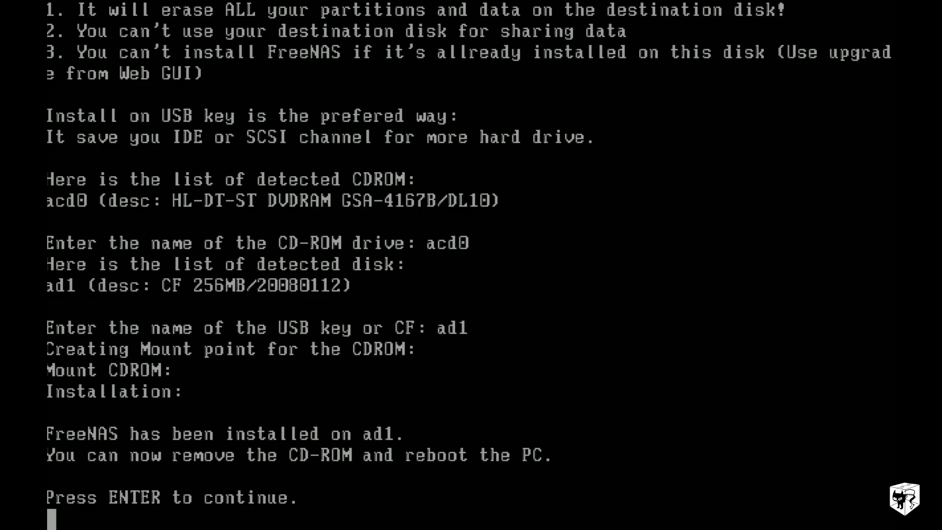
# Step: Return to the FreeNAS console main menu and reboot with option 5, confirming with y
pyautogui.press('Return')
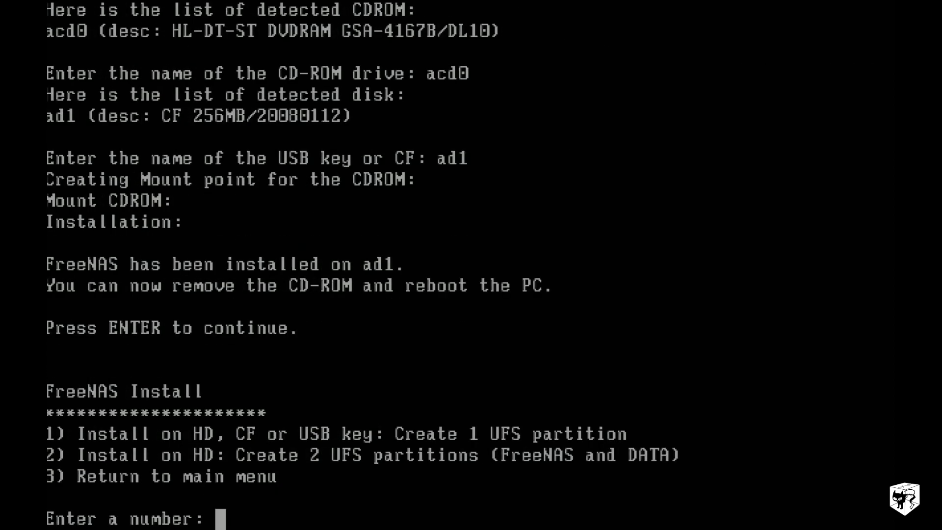
pyautogui.write('3')
pyautogui.press('Return')
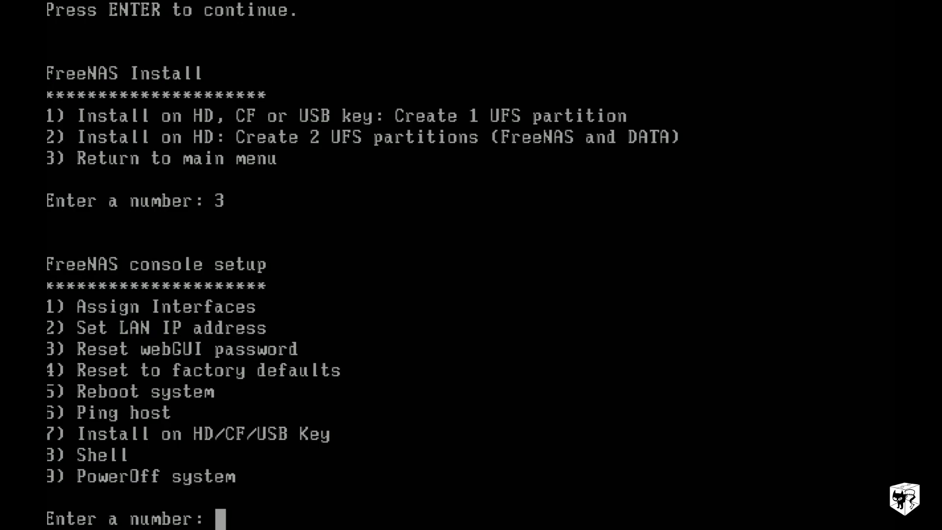
pyautogui.write('5')
pyautogui.press('Return')
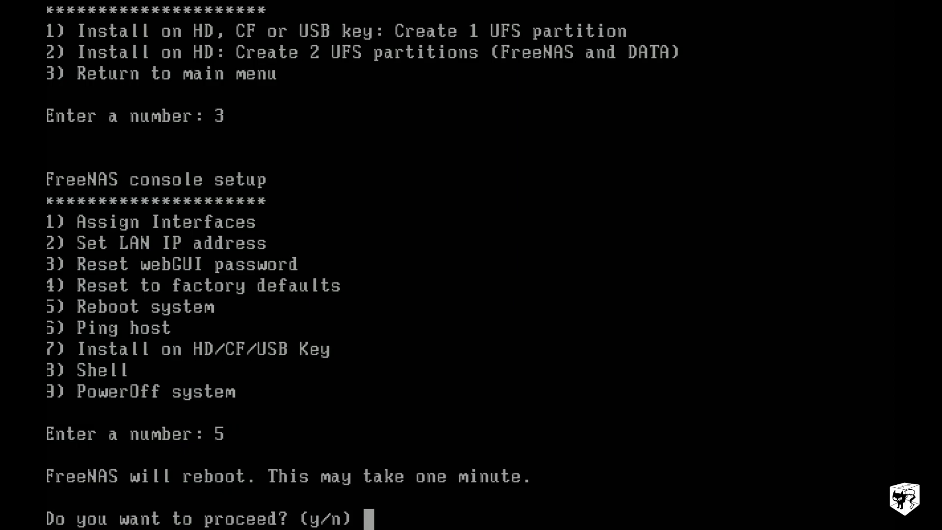
pyautogui.write('y')
pyautogui.press('Return')
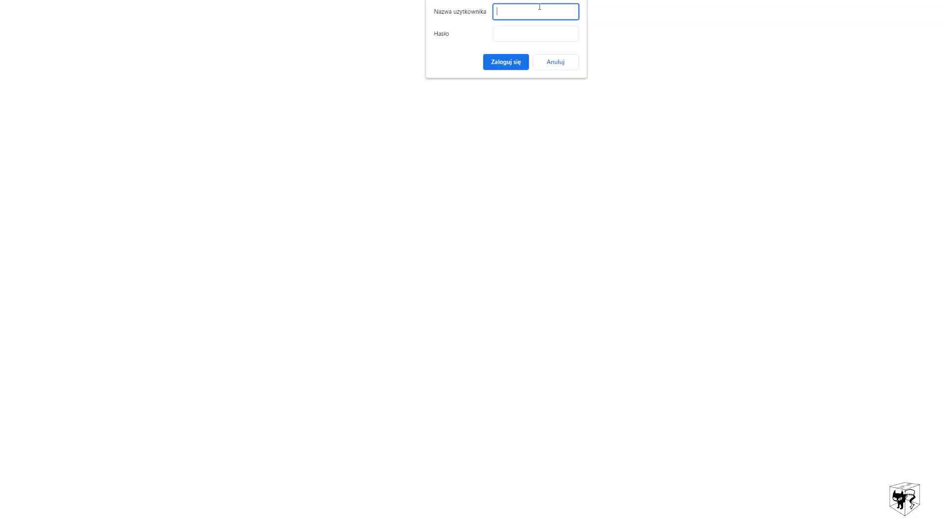
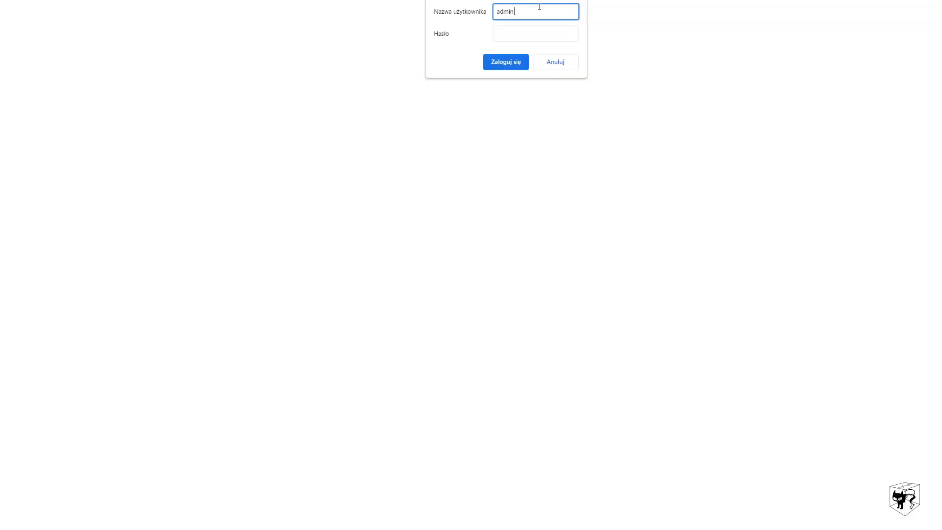
# Step: Log in to the webGUI as admin with the administrator password and go to Disks > Management
pyautogui.press('Tab')
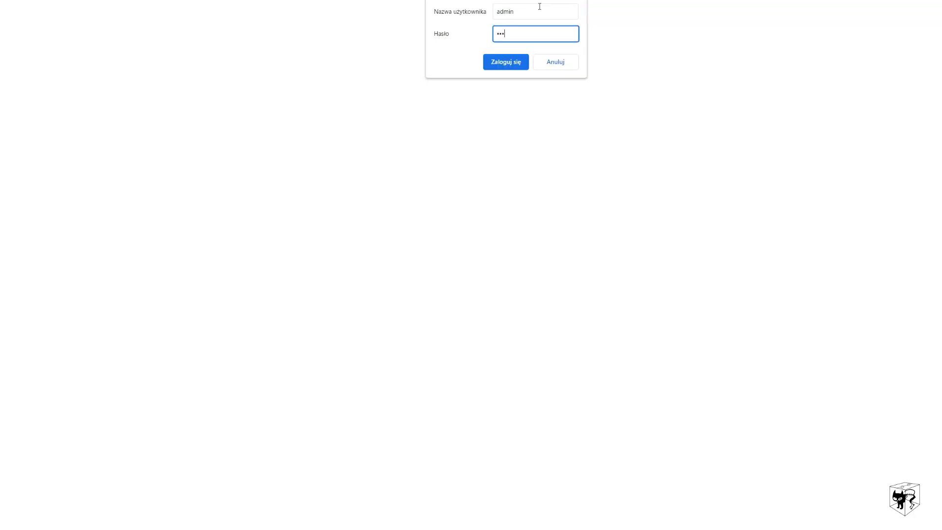
pyautogui.press('Return')
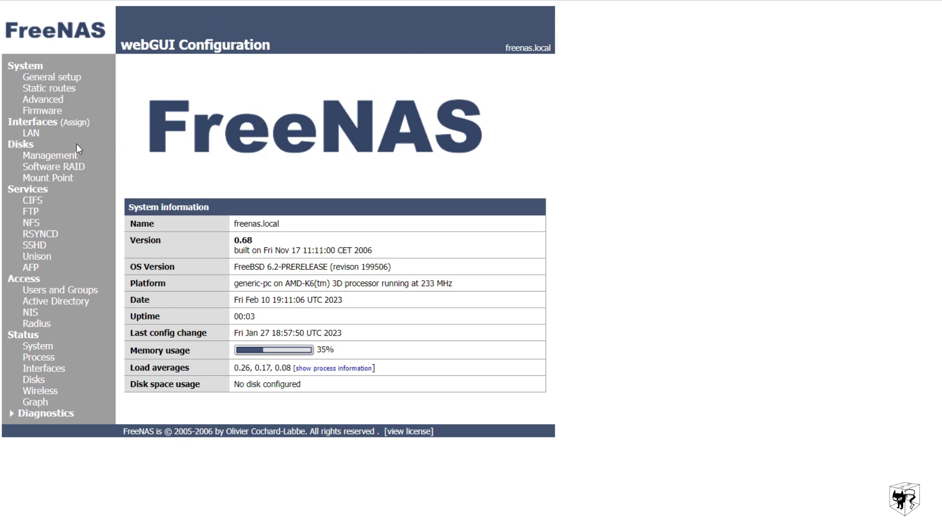
pyautogui.click(58, 158)
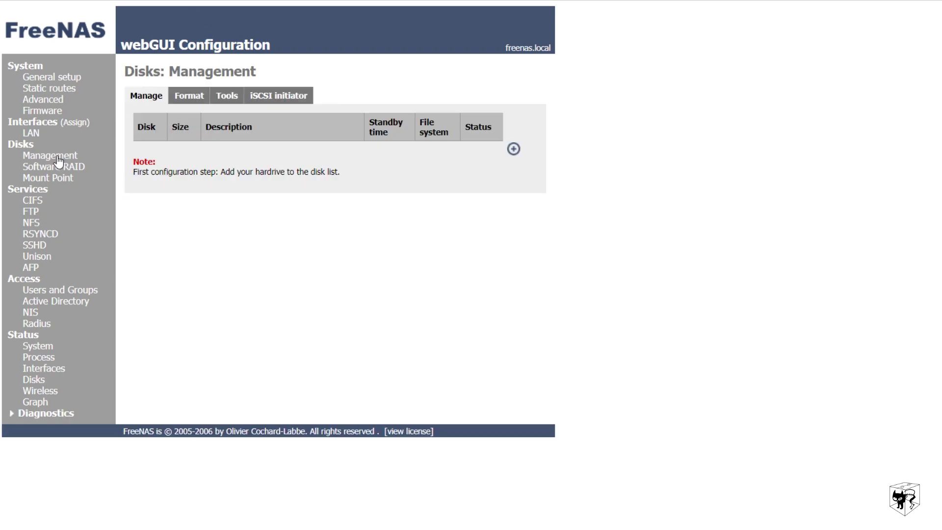
# Step: Add disk ad2 (76351MB Samsung SP0812N) to the disk list
pyautogui.click(515, 152)
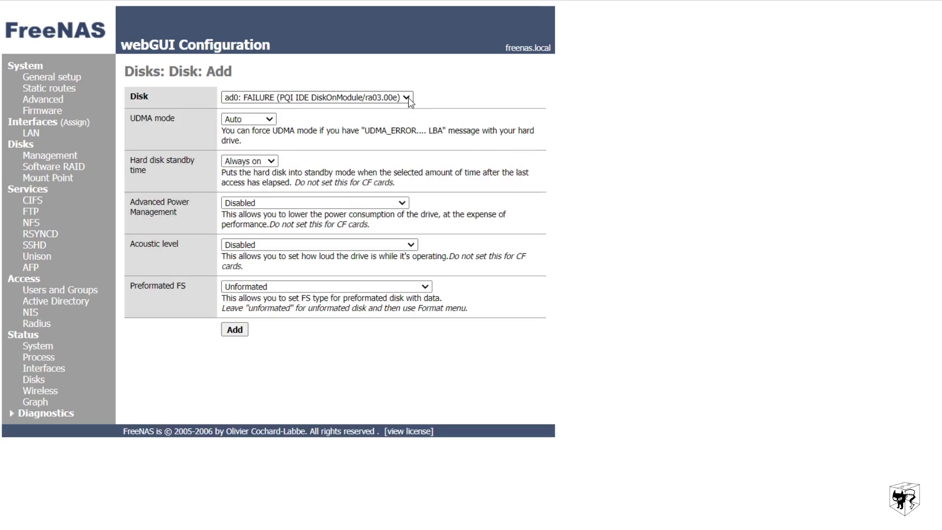
pyautogui.click(409, 97)
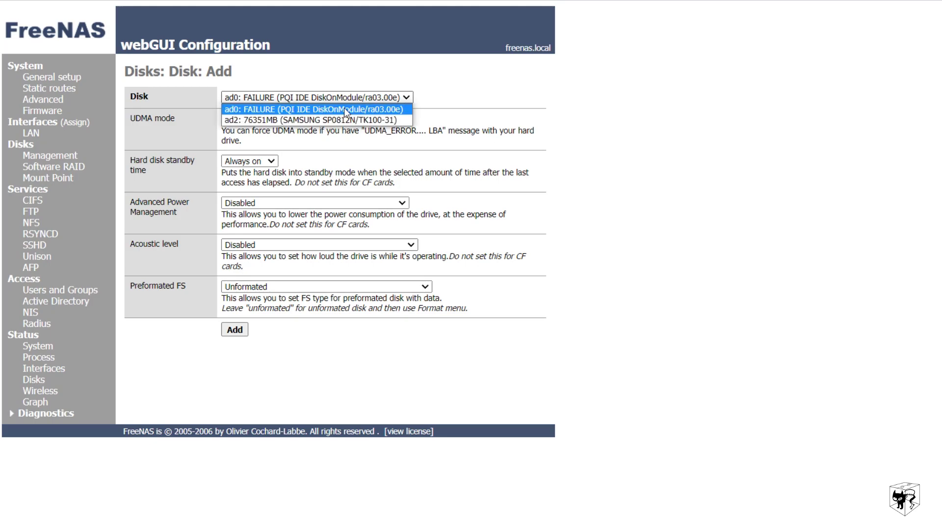
pyautogui.click(298, 121)
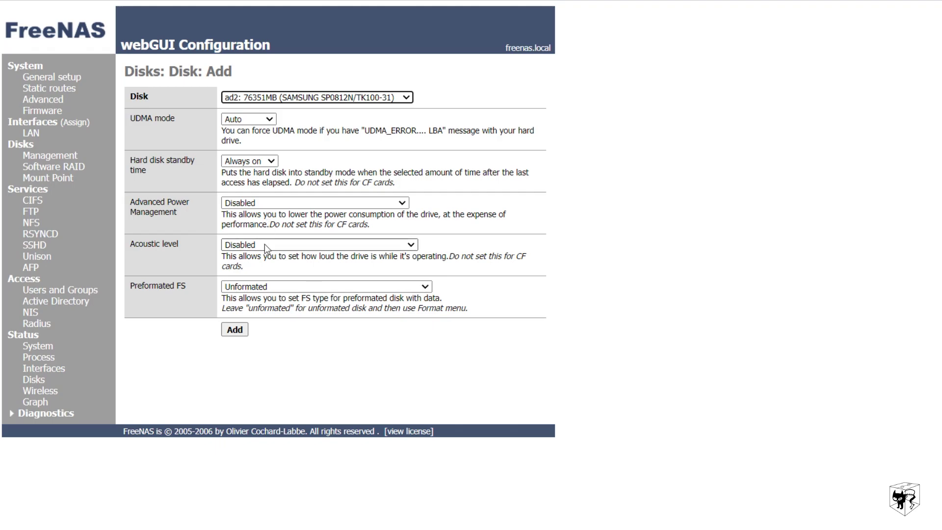
pyautogui.click(235, 330)
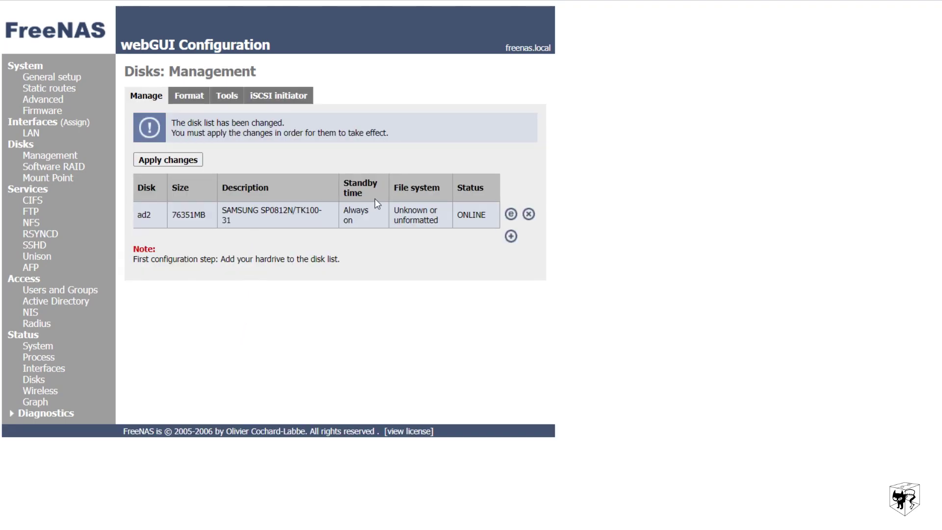
# Step: Apply the pending disk change and format disk ad2 with the UFS file system
pyautogui.click(172, 160)
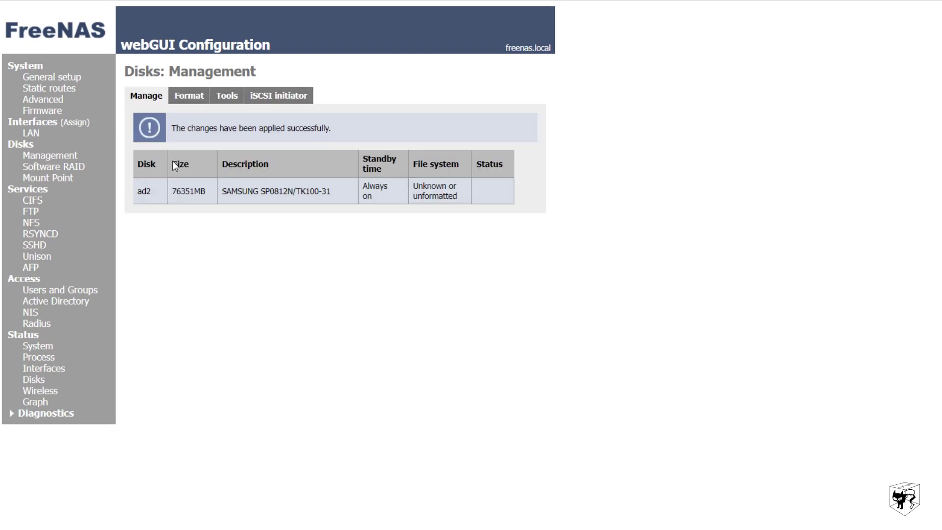
pyautogui.click(190, 96)
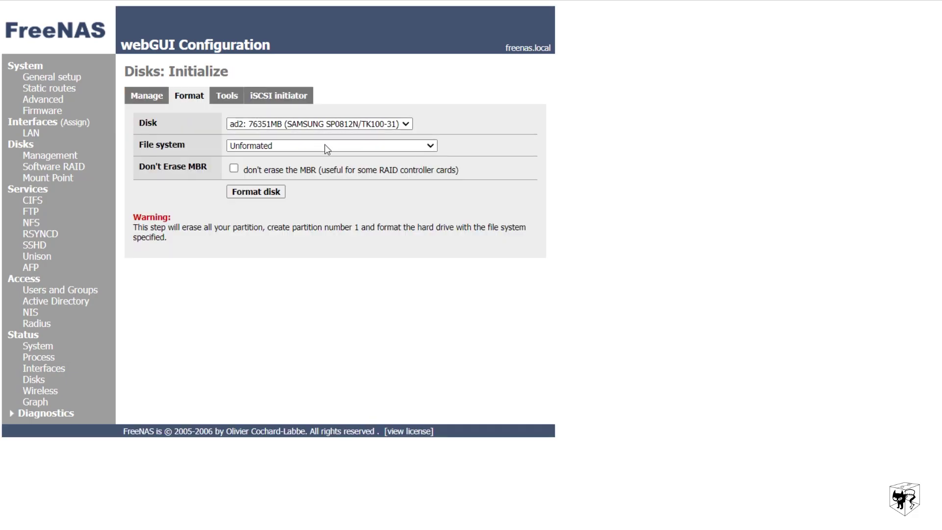
pyautogui.click(431, 146)
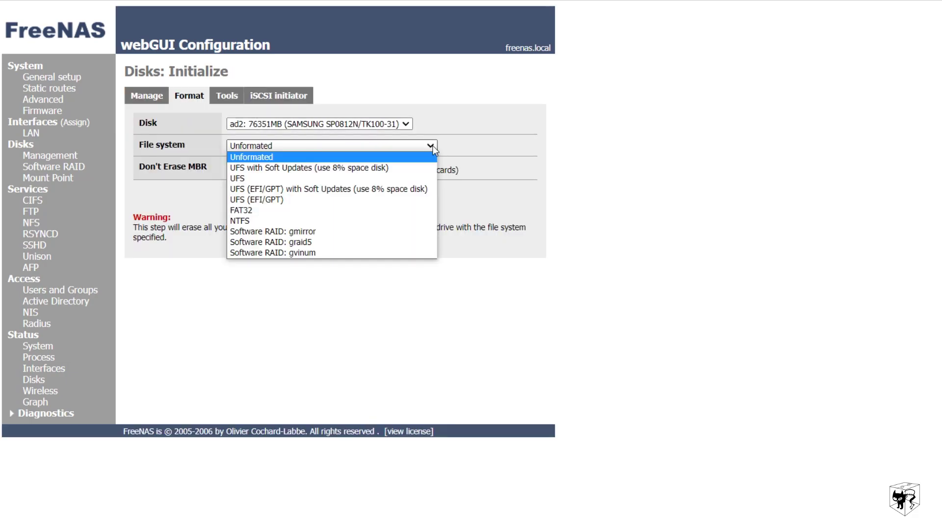
pyautogui.click(399, 180)
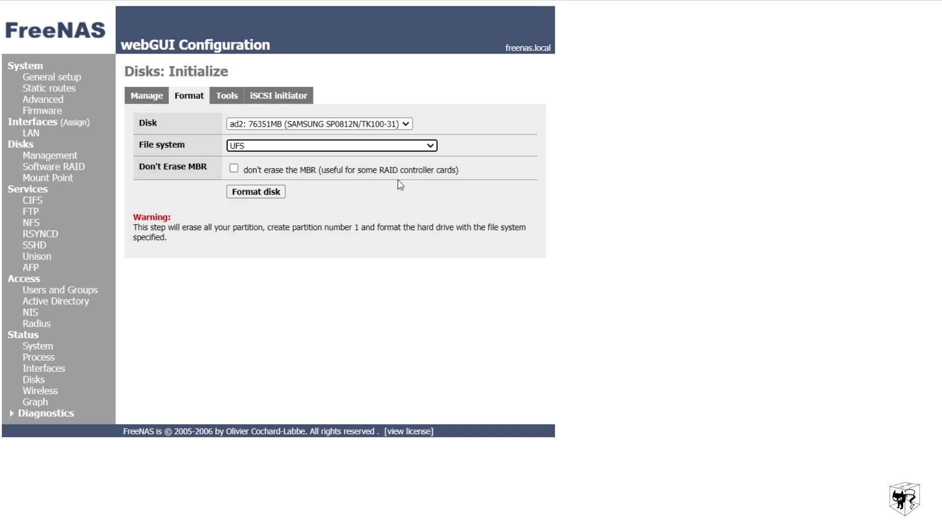
pyautogui.click(253, 190)
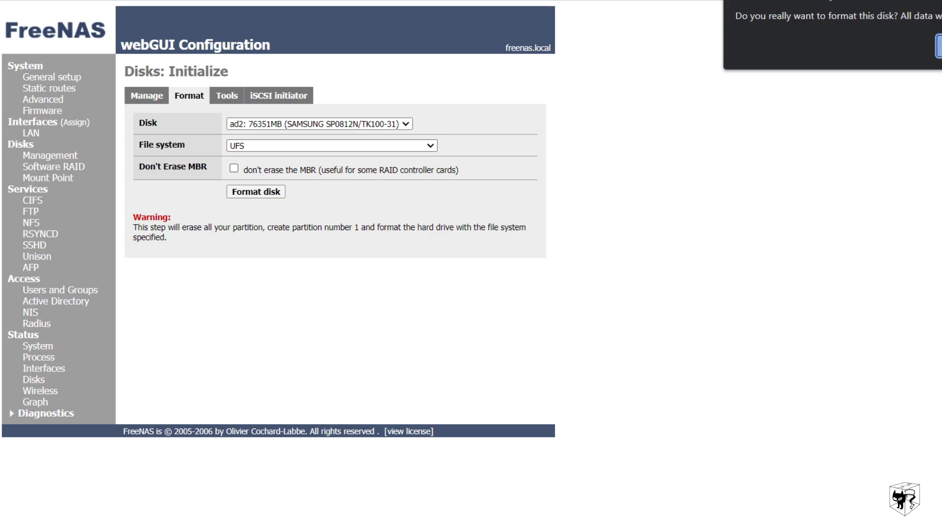
pyautogui.click(939, 47)
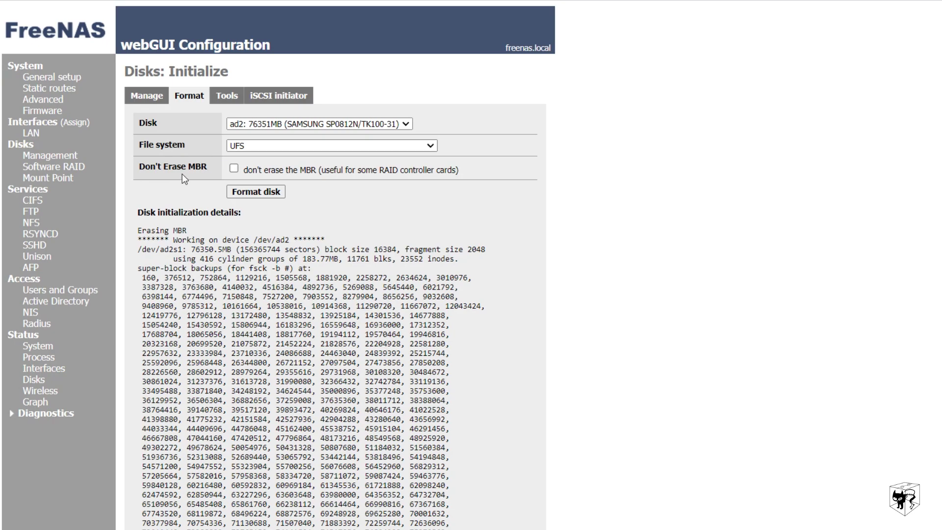
pyautogui.click(231, 98)
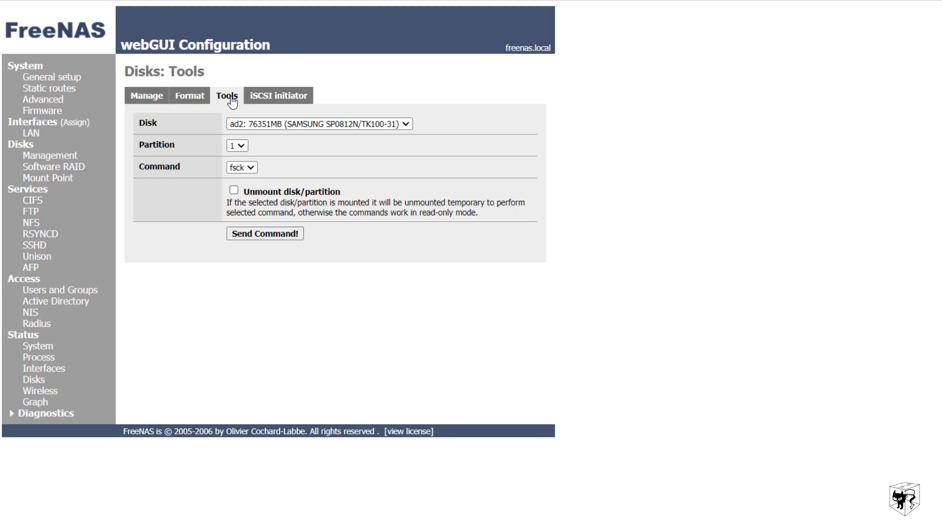
# Step: Tick Enable on the CIFS service page and save the settings
pyautogui.click(31, 202)
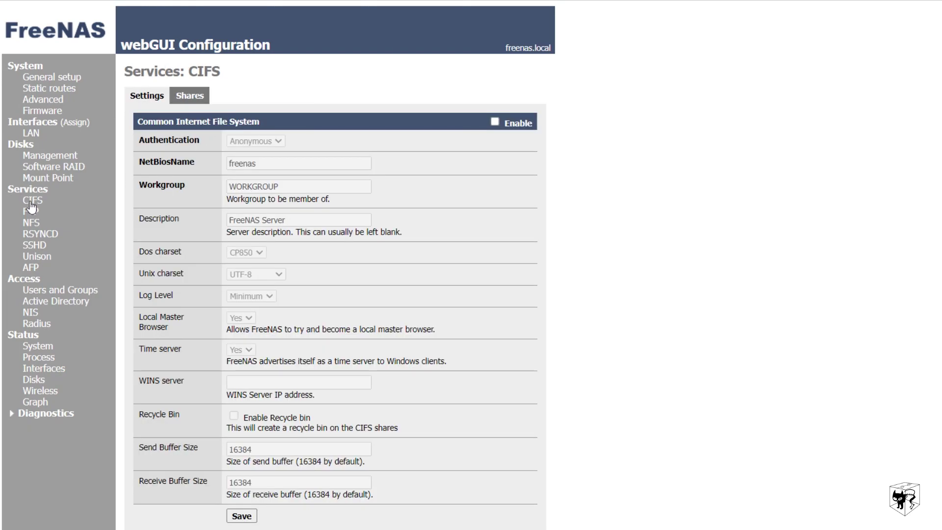
pyautogui.click(501, 123)
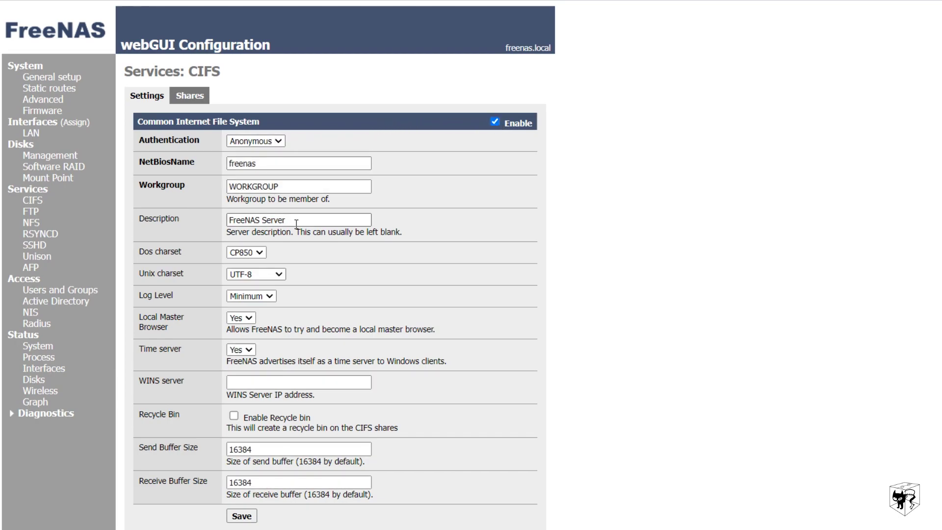
pyautogui.click(243, 517)
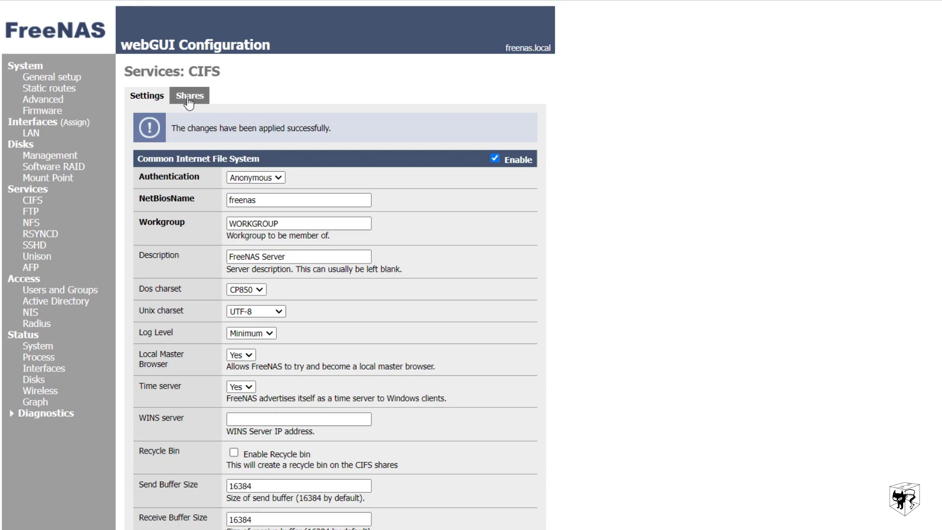
pyautogui.click(53, 180)
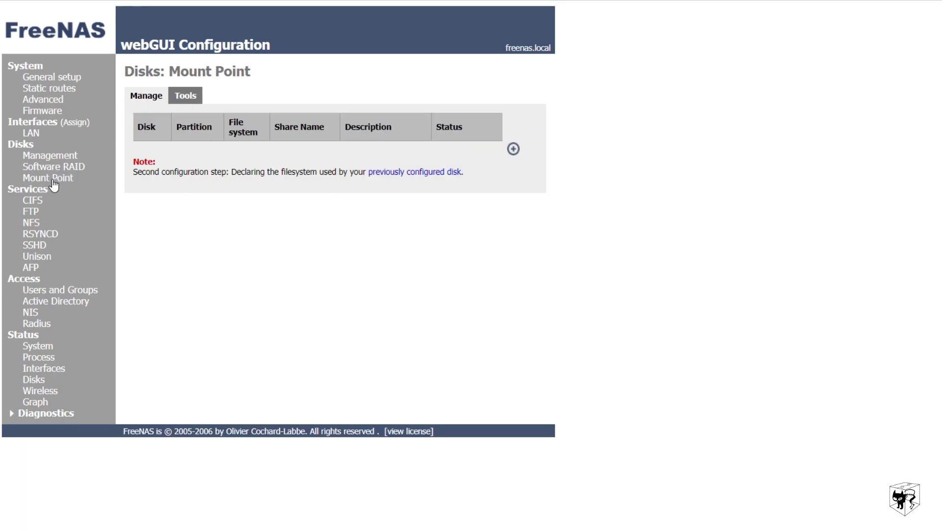
# Step: Add a mount point on ad2 with share name hdd and description hdd1, then apply changes
pyautogui.click(512, 150)
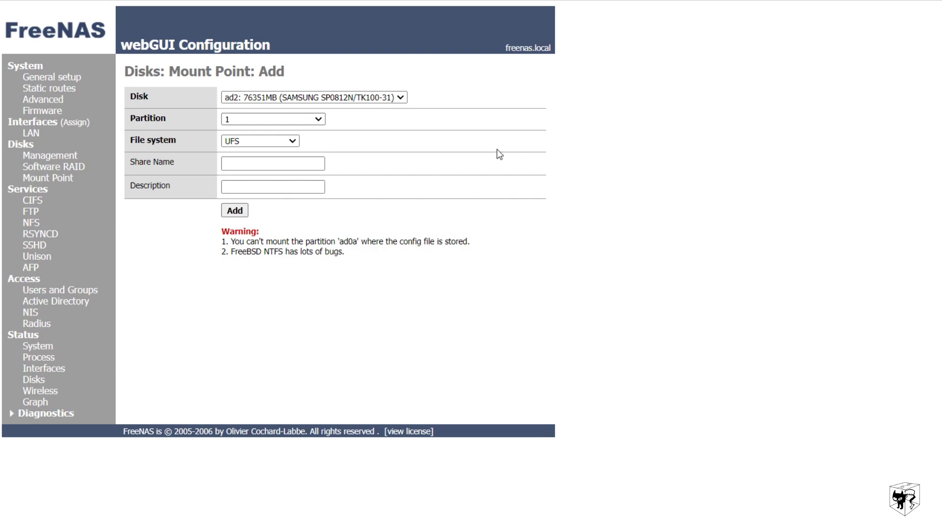
pyautogui.click(283, 158)
pyautogui.write('hdd')
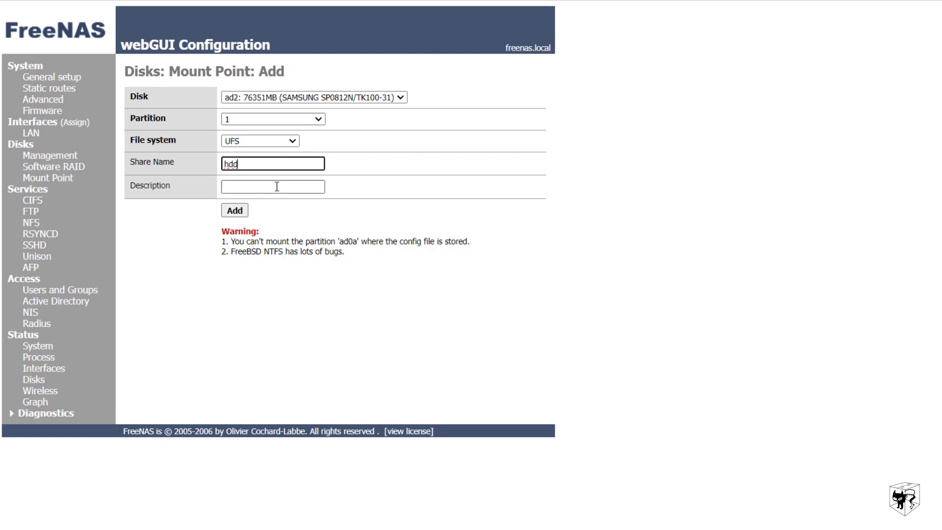
pyautogui.click(277, 186)
pyautogui.write('hdd1')
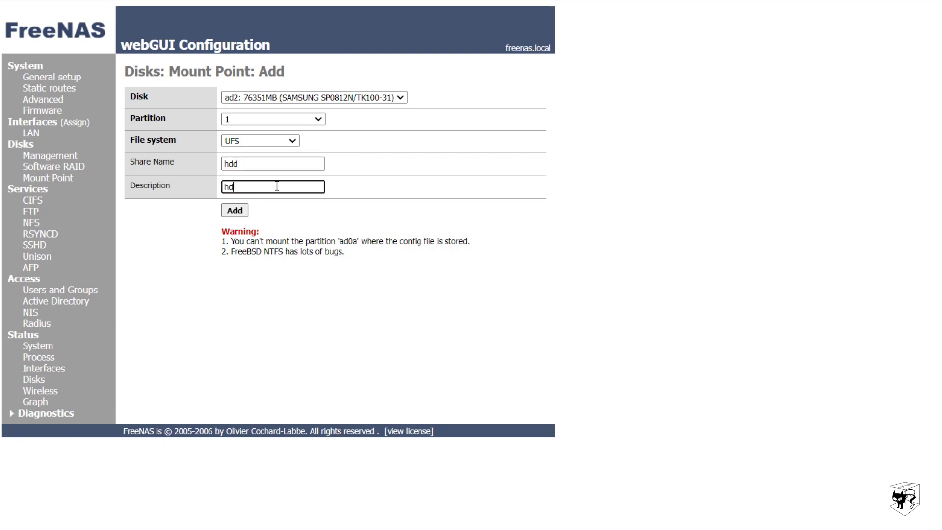
pyautogui.click(234, 211)
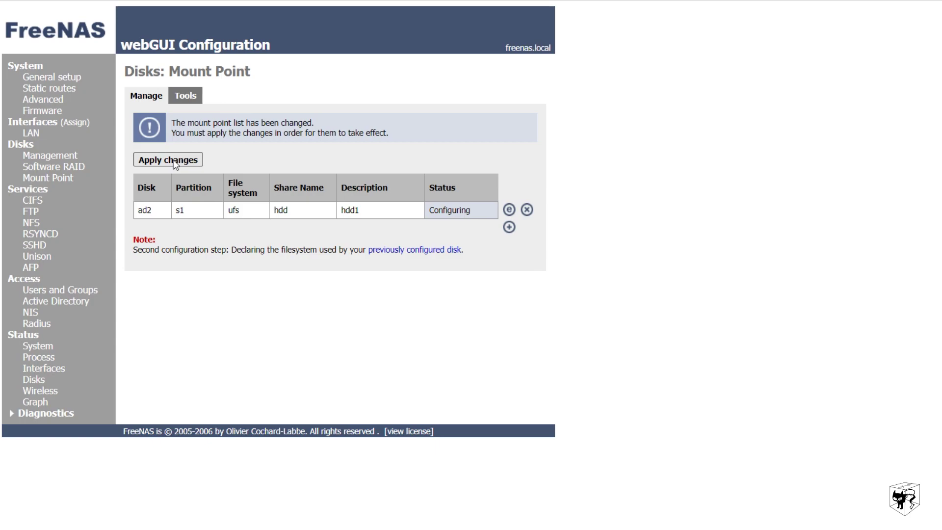
pyautogui.click(174, 160)
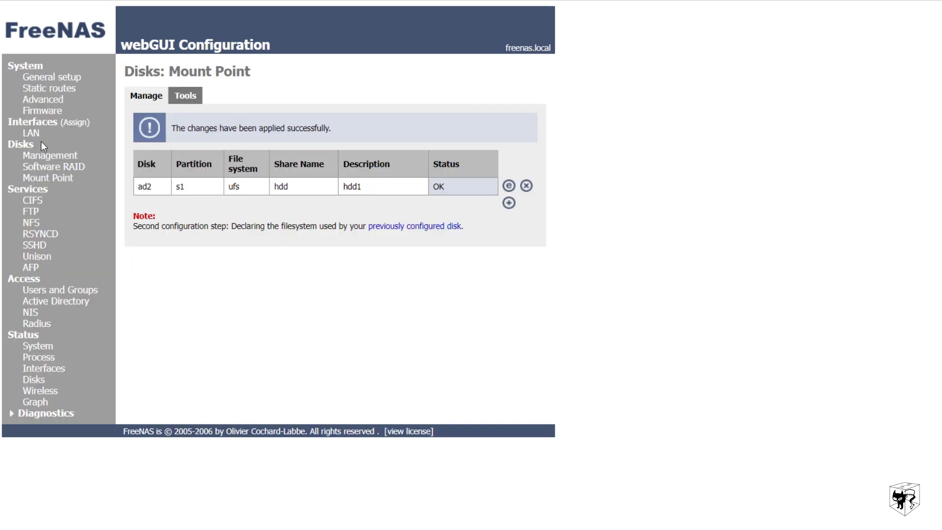
# Step: Check the CIFS Shares tab to confirm the hdd share is listed as browseable
pyautogui.click(33, 201)
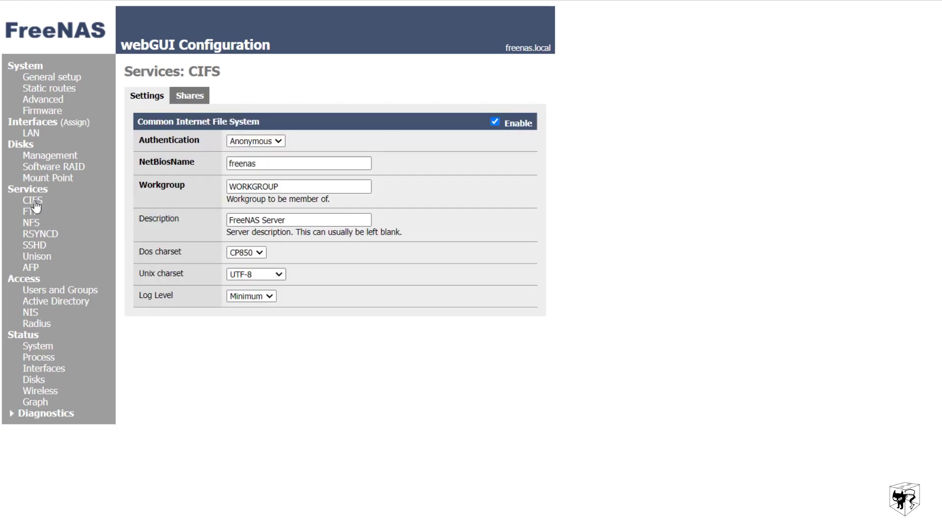
pyautogui.click(195, 97)
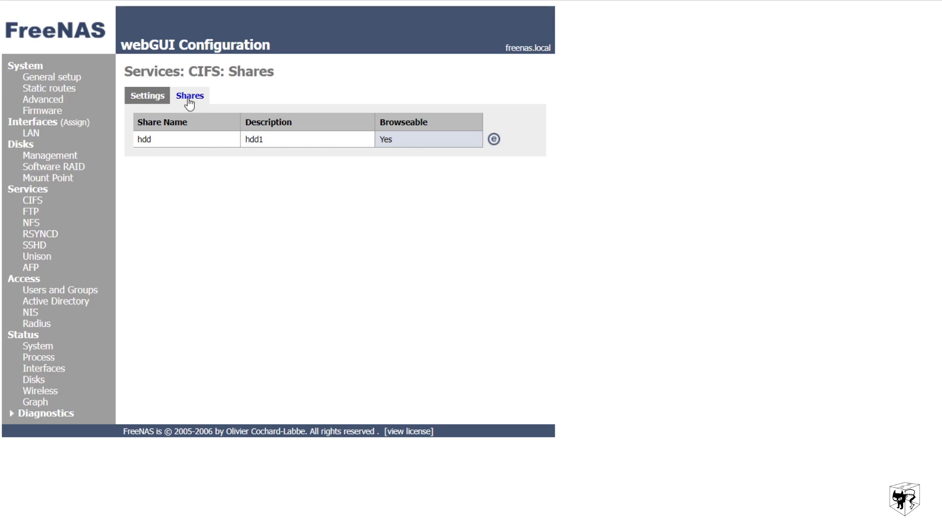
pyautogui.hotkey('alt', 'Left')
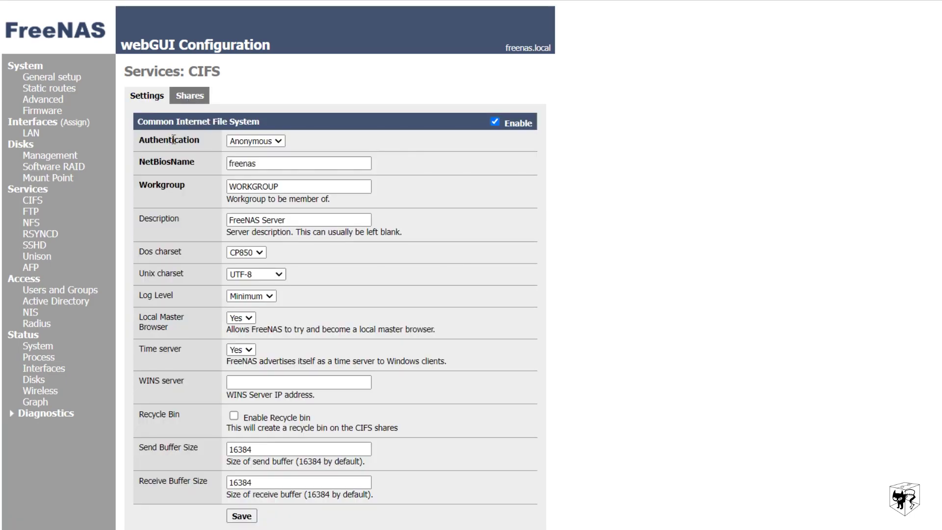
pyautogui.click(195, 101)
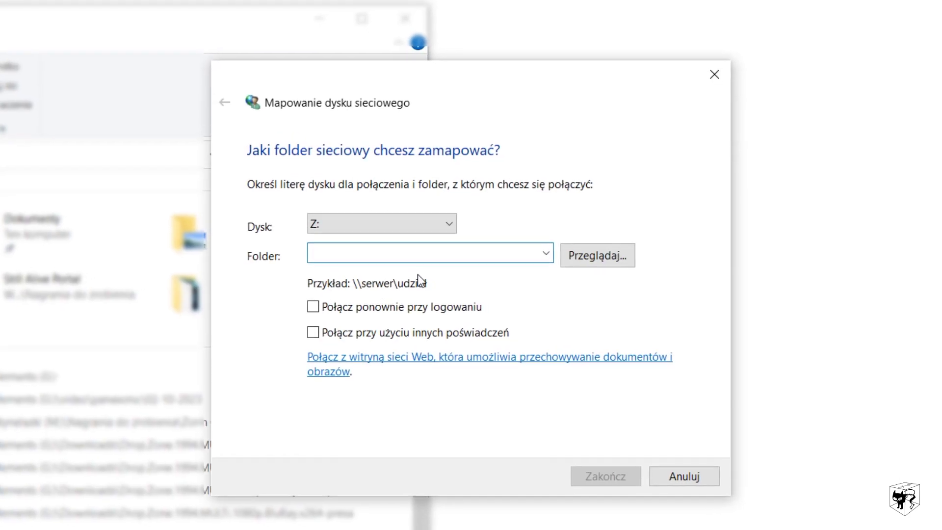
# Step: Enter \\freenas\hdd as the folder for drive Z: and finish the Map Network Drive wizard
pyautogui.write('\\\\fre')
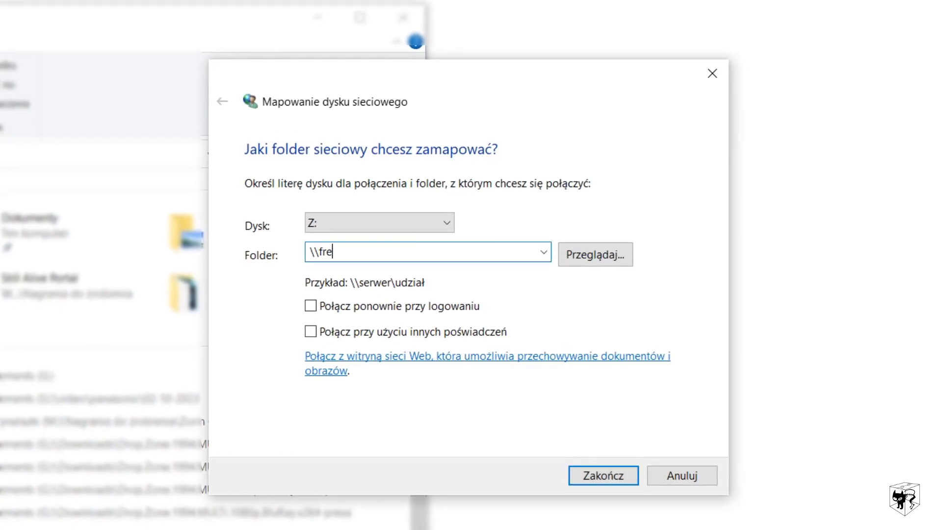
pyautogui.write('enas\\hdd')
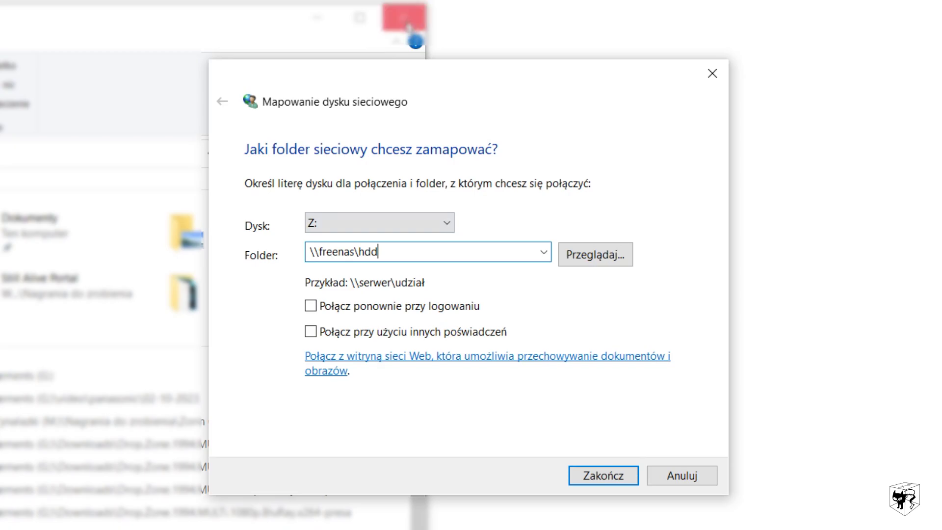
pyautogui.click(406, 25)
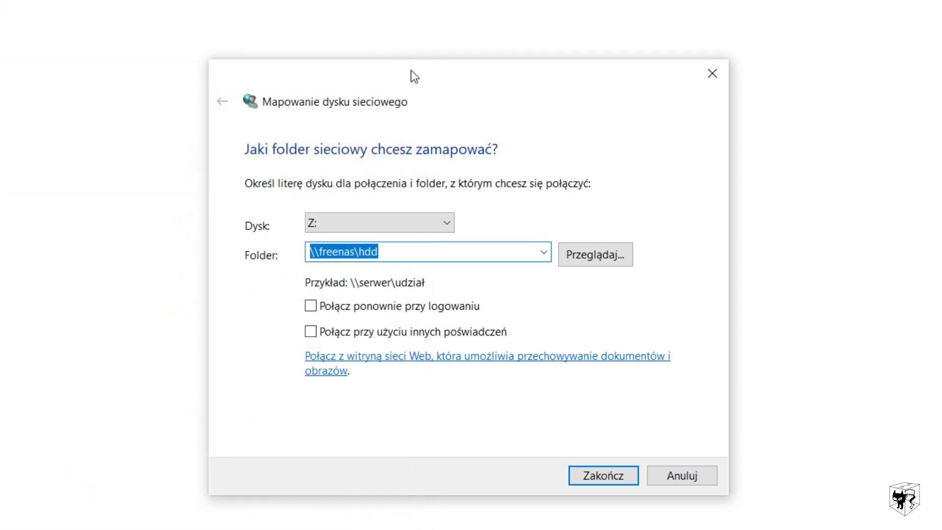
pyautogui.click(599, 480)
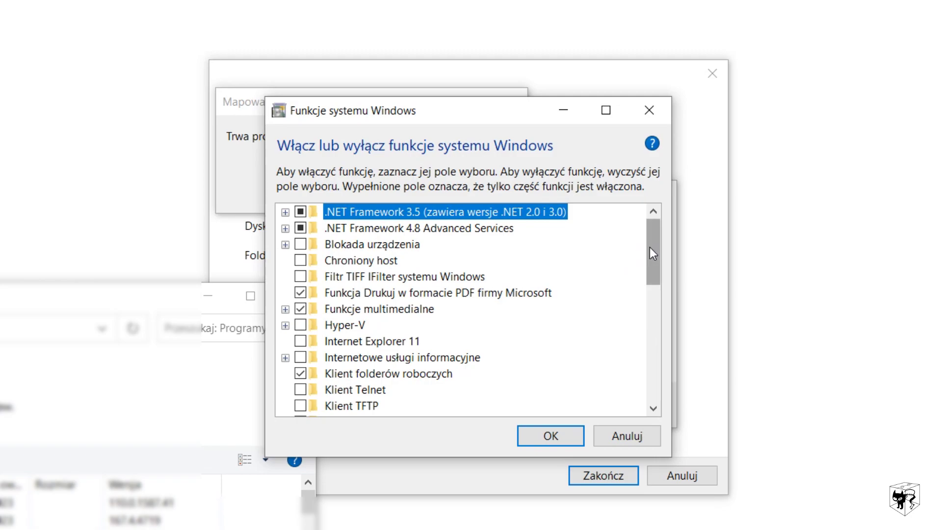
# Step: Enable SMB 1.0/CIFS File Sharing Support with its client and server in Windows Features
pyautogui.moveTo(652, 253); pyautogui.dragTo(636, 370)
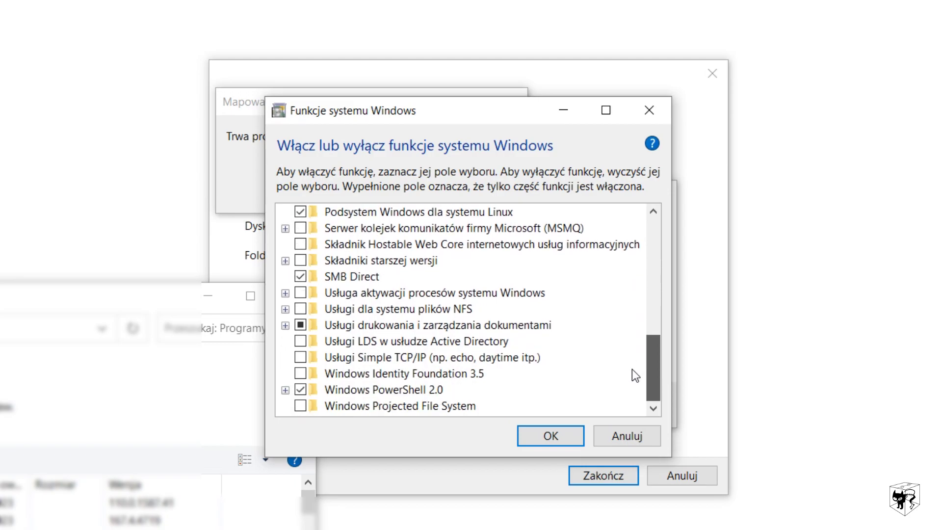
pyautogui.moveTo(631, 372); pyautogui.dragTo(639, 301)
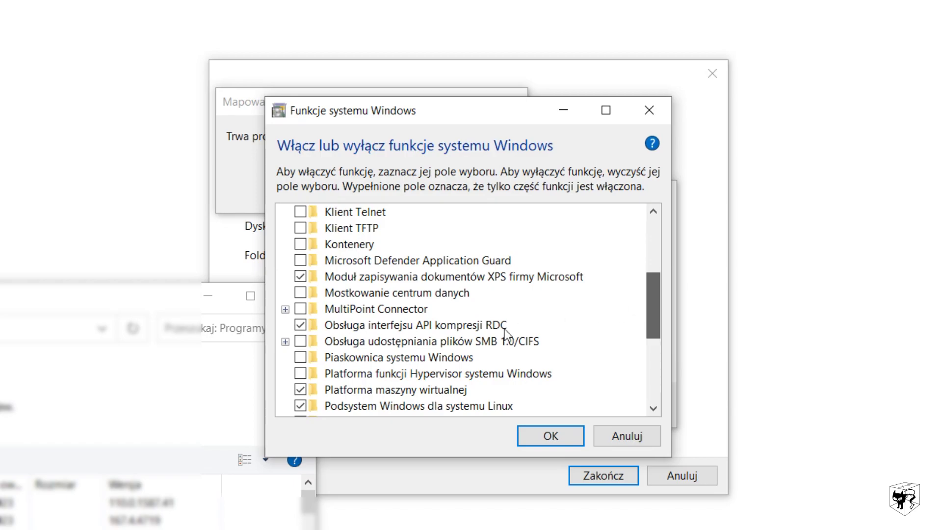
pyautogui.click(300, 341)
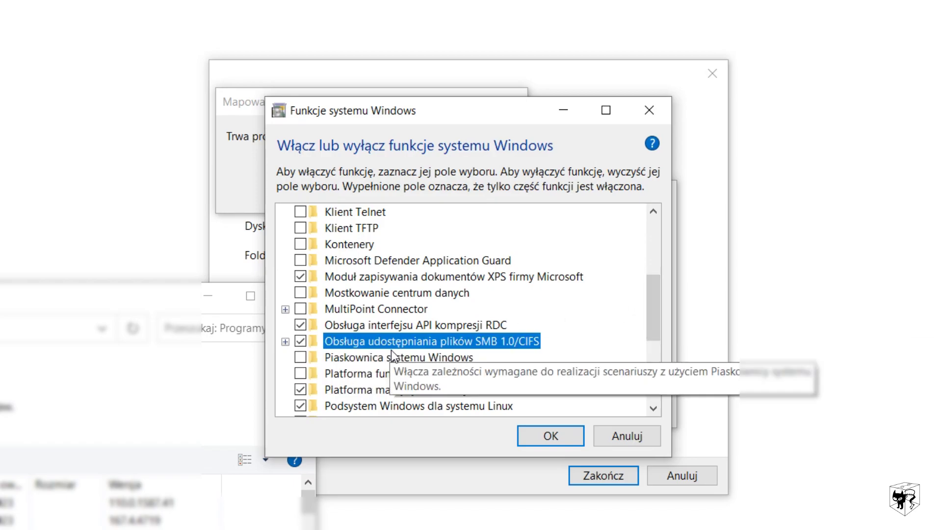
pyautogui.click(285, 341)
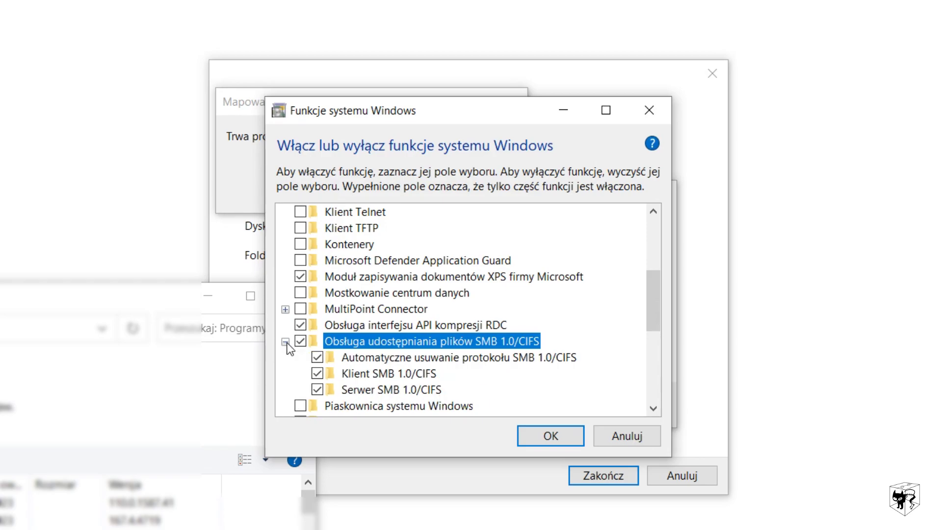
pyautogui.click(564, 436)
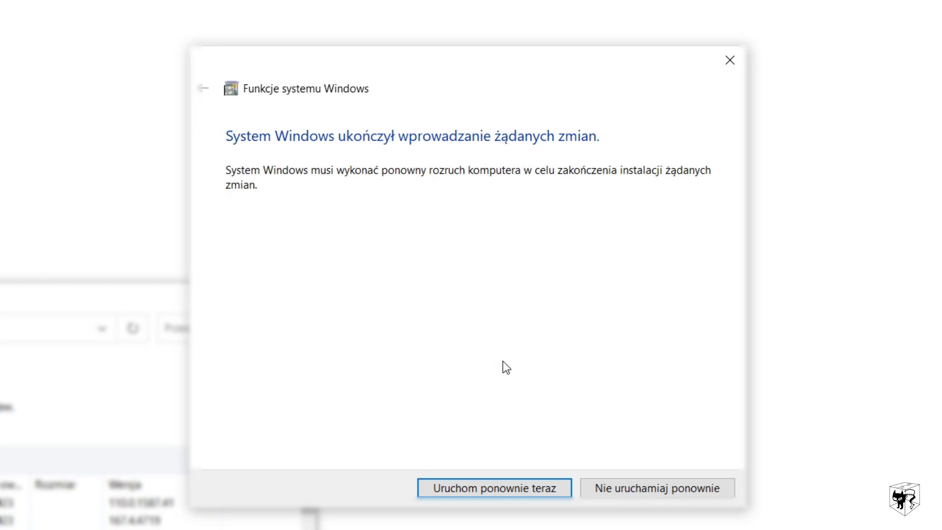
# Step: Postpone the restart, dismiss the SMB1 error and retry the drive mapping
pyautogui.click(696, 492)
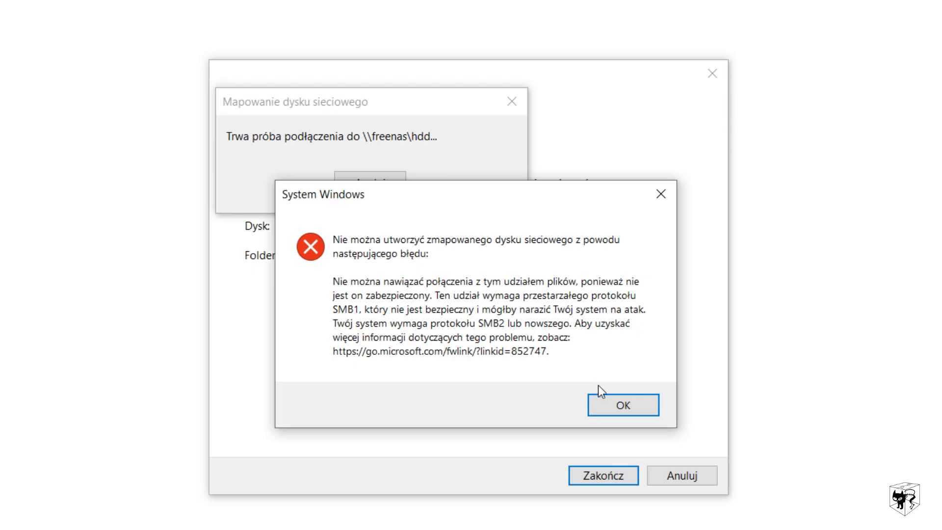
pyautogui.click(623, 405)
pyautogui.click(613, 476)
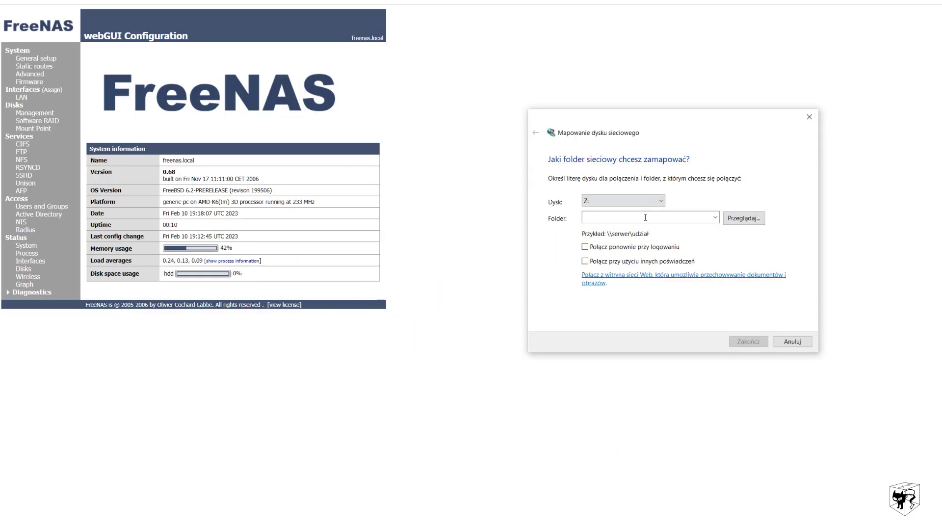
# Step: Type \\freenas\hdd into the empty Folder field and finish connecting it as drive Z:
pyautogui.click(714, 218)
pyautogui.click(715, 218)
pyautogui.write('\\\\fre')
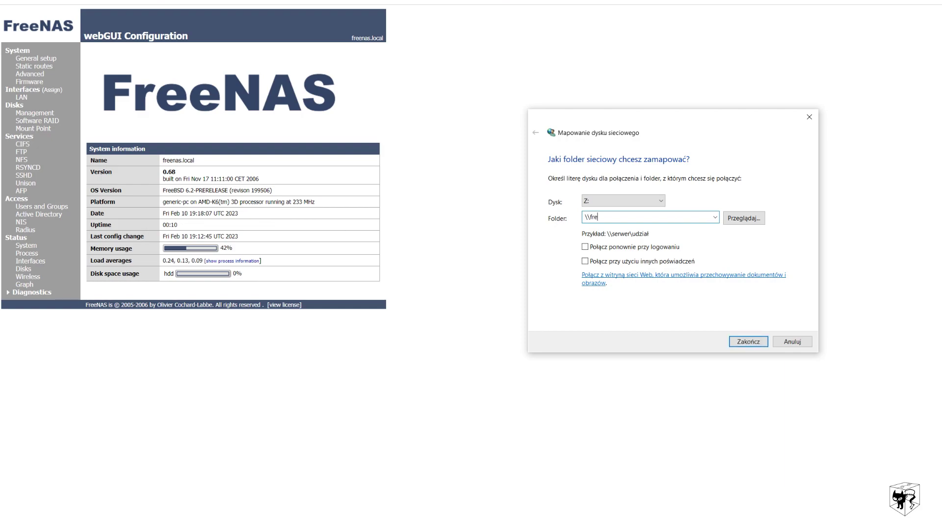
pyautogui.write('enas\\hdd')
pyautogui.click(746, 342)
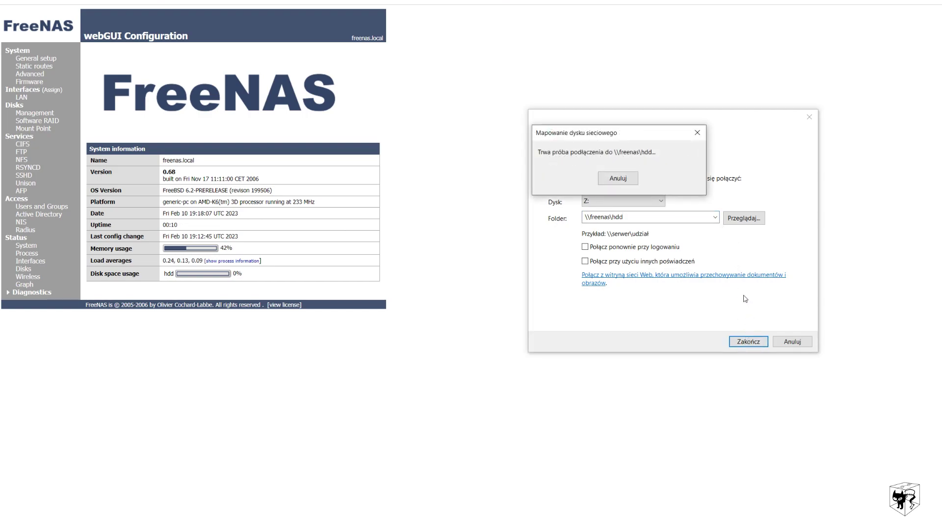
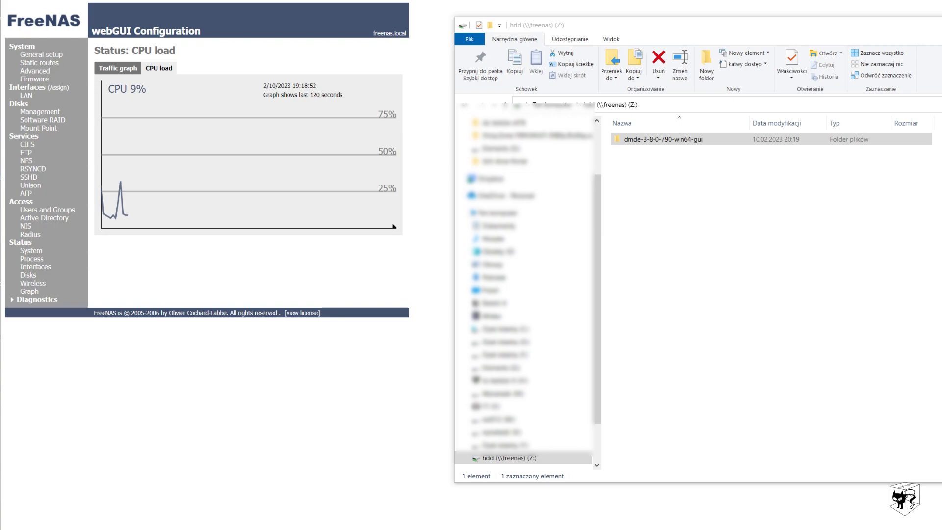
# Step: Start copying ubuntu-22.04.1-desktop-amd64.iso to Z:, abort the copy, and return to the x:\ root
pyautogui.hotkey('alt', 'Tab')
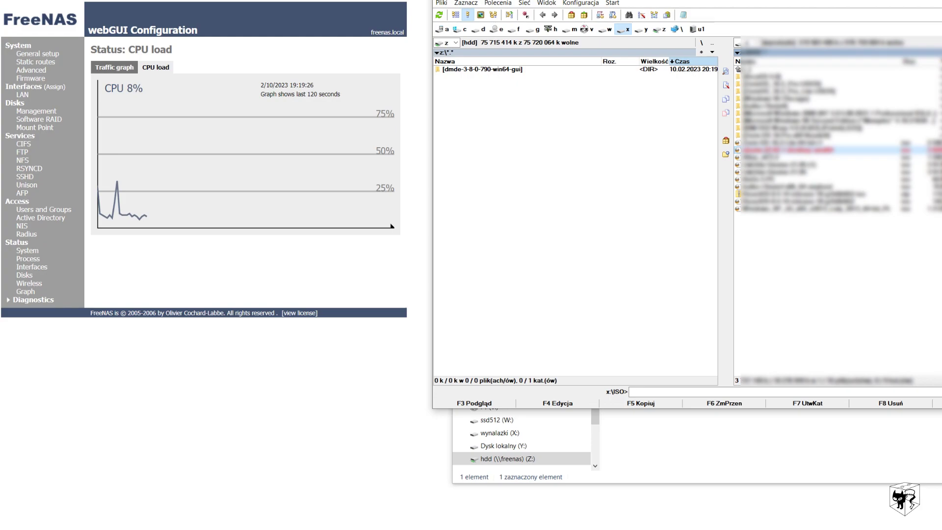
pyautogui.press('F5')
pyautogui.click(624, 235)
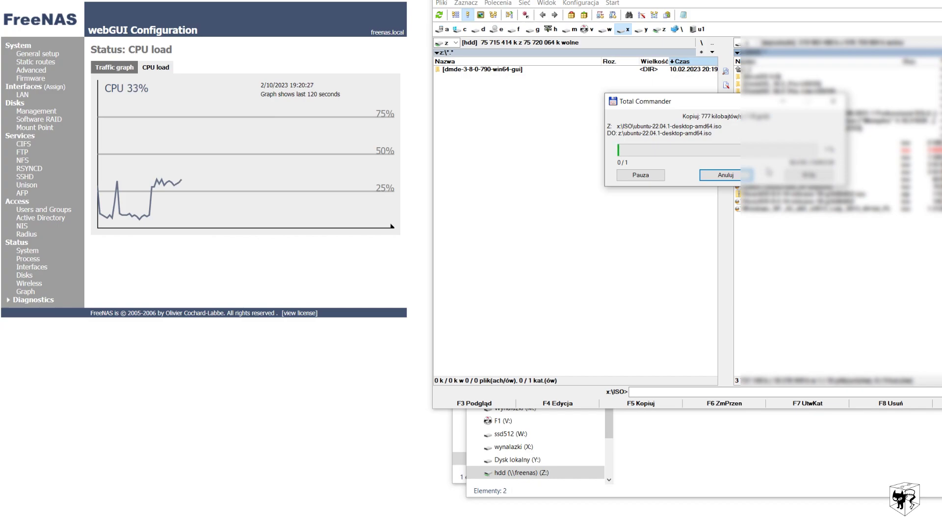
pyautogui.click(731, 174)
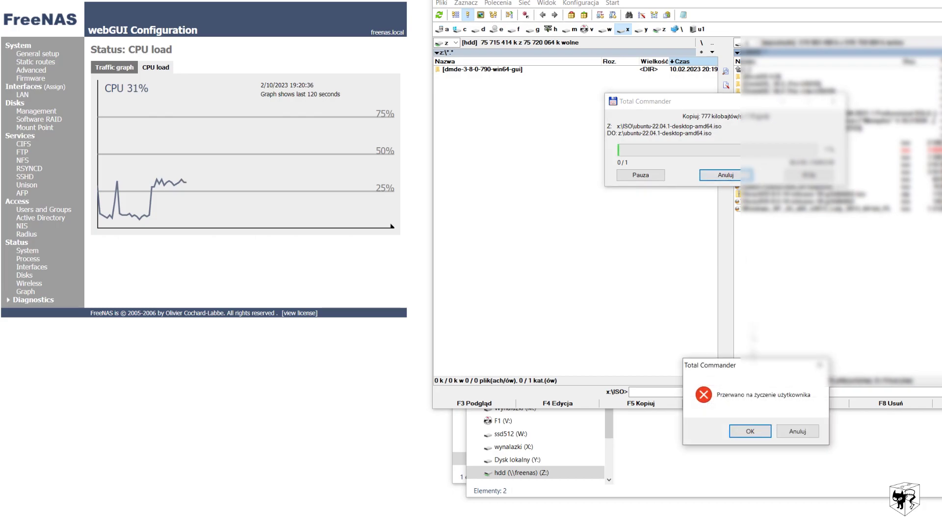
pyautogui.click(746, 431)
pyautogui.doubleClick(849, 71)
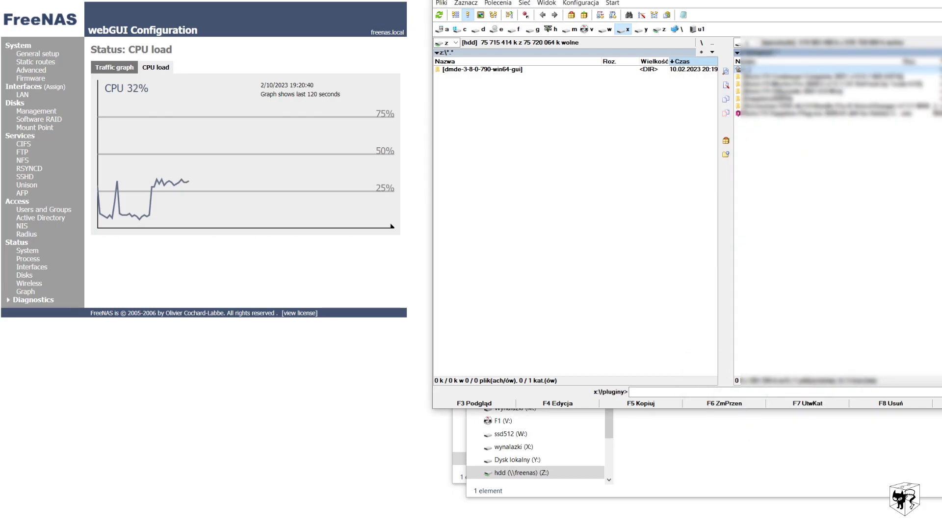
# Step: Copy the zaćmienie 2022 photos to Z:, cancelling after 17 of 515 JPGs
pyautogui.click(797, 122)
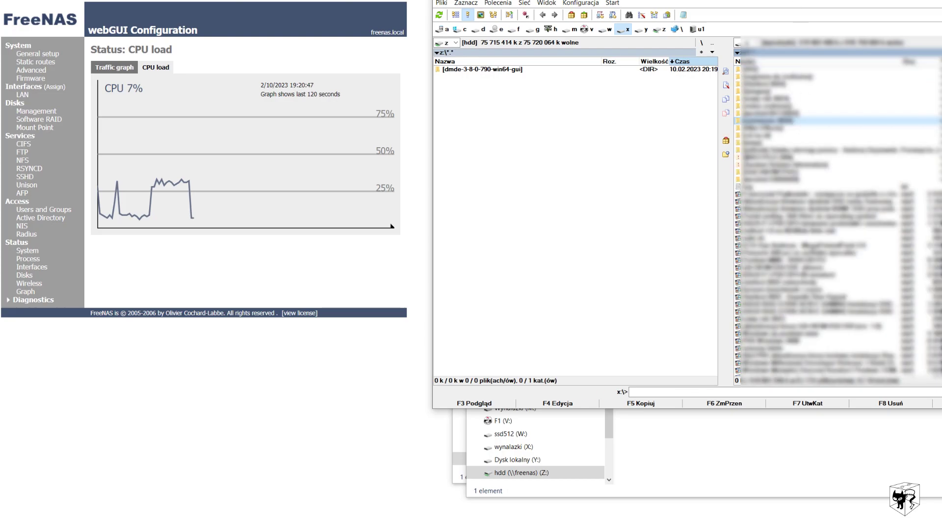
pyautogui.press('Return')
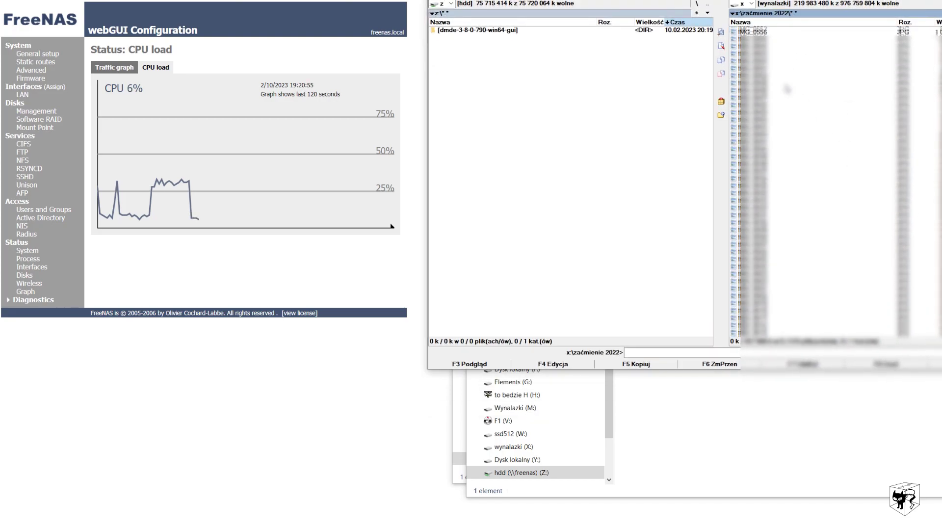
pyautogui.press('F5')
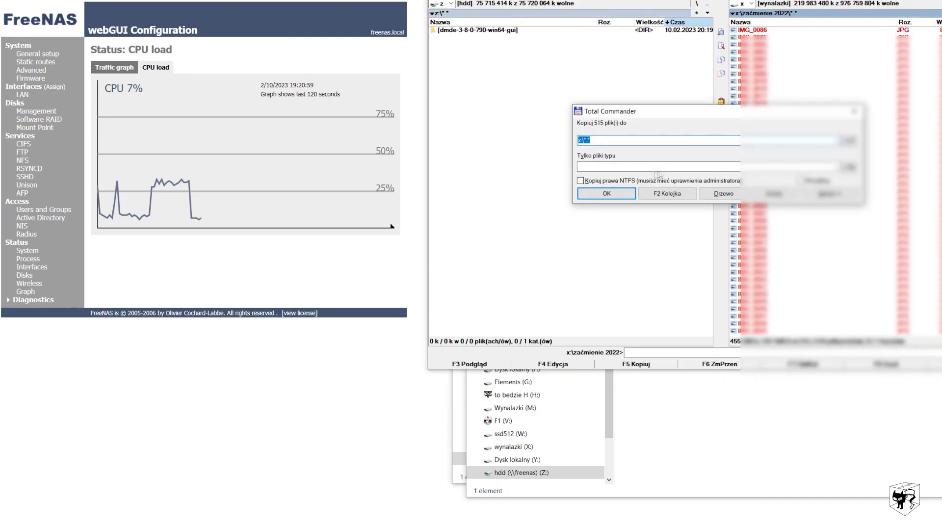
pyautogui.press('Return')
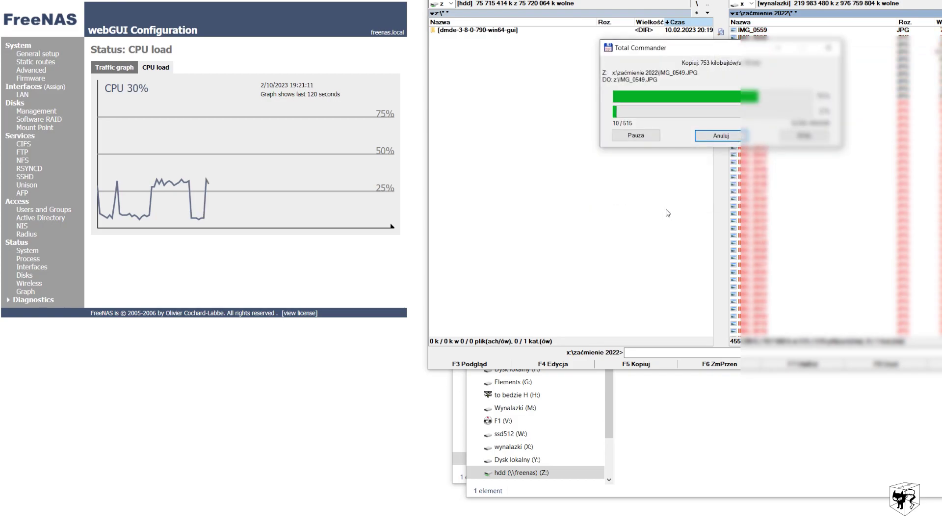
pyautogui.click(719, 135)
pyautogui.click(742, 431)
# Step: Return to the x:\ root and play odin rtc.mp4
pyautogui.doubleClick(772, 97)
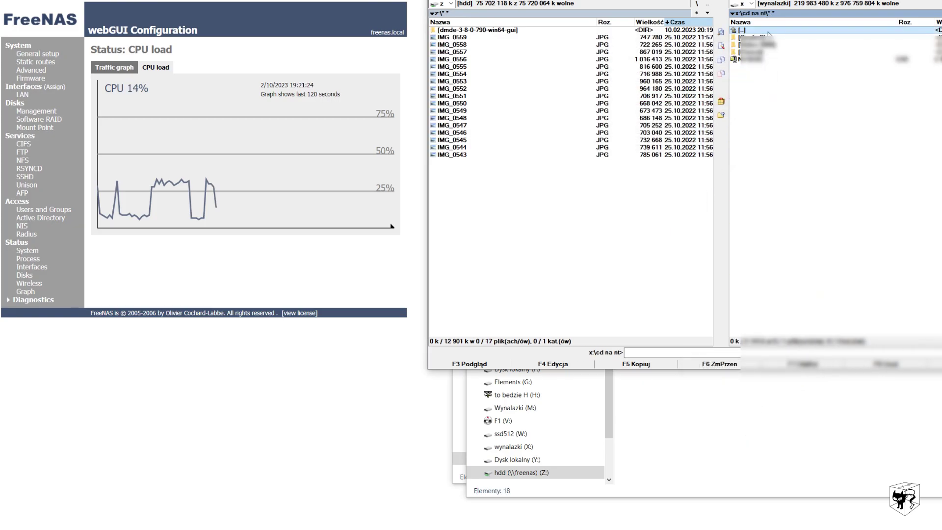
pyautogui.doubleClick(773, 32)
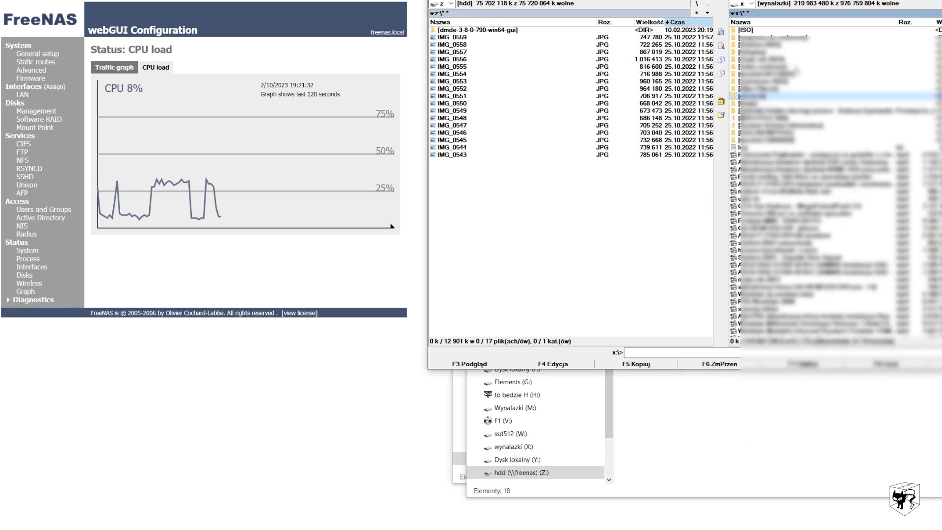
pyautogui.scroll(-3, 775, 145)
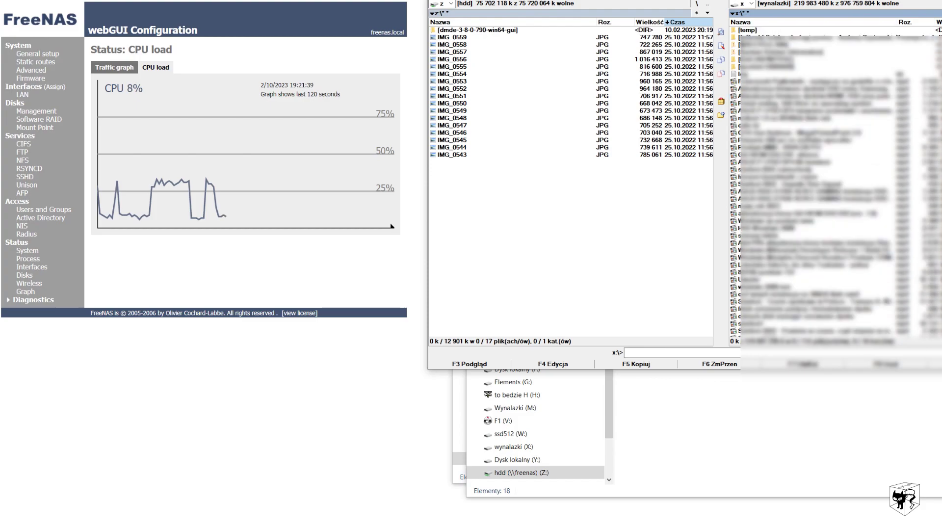
pyautogui.doubleClick(911, 125)
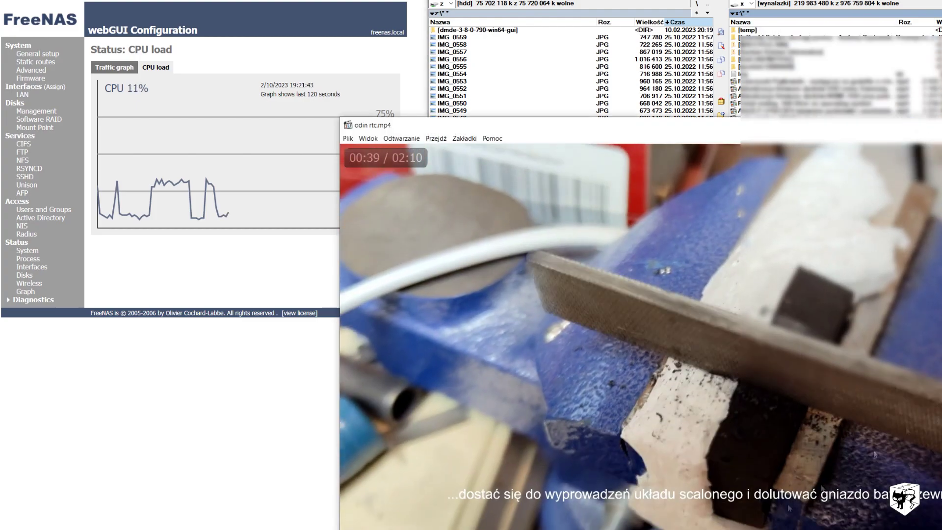
# Step: Close the video player and copy odin rtc.mp4 to the Z: share
pyautogui.hotkey('alt', 'F4')
pyautogui.press('F5')
pyautogui.click(614, 192)
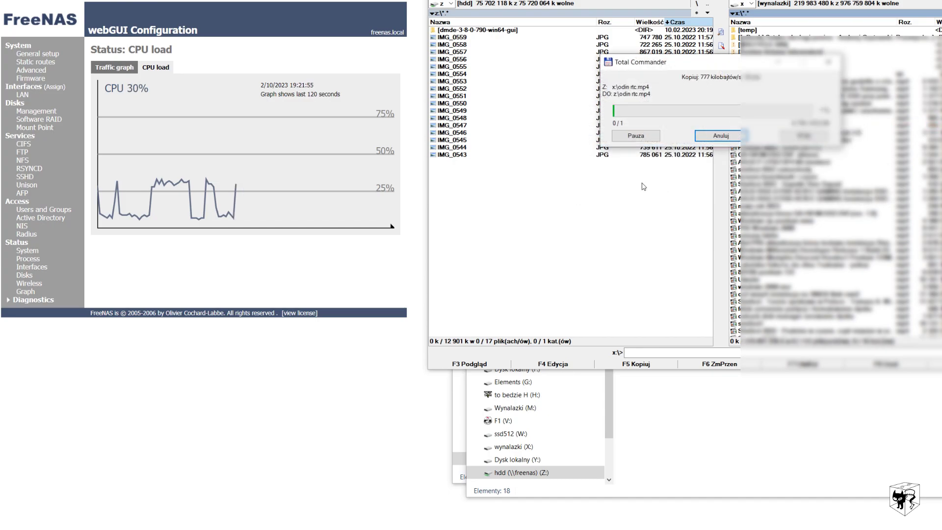
# Step: Show the FreeNAS Traffic graph for the LAN interface
pyautogui.click(117, 69)
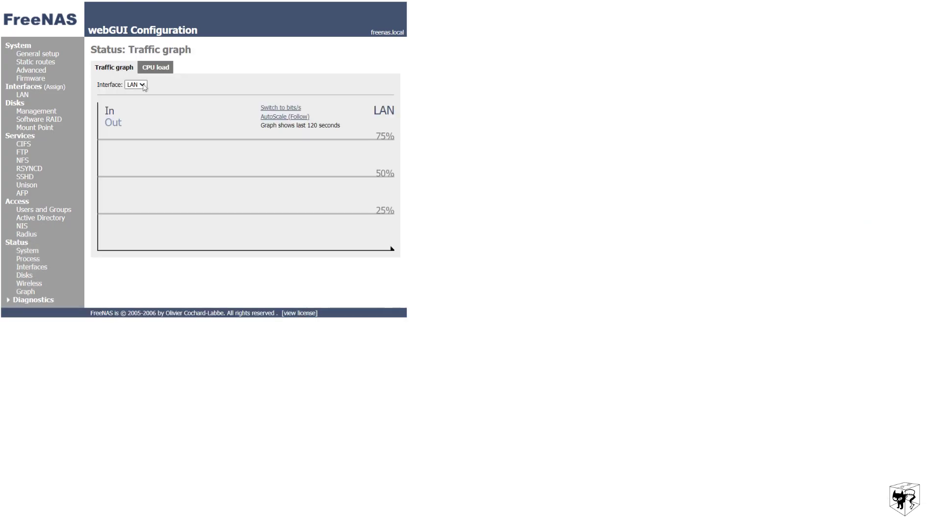
pyautogui.click(135, 84)
pyautogui.click(132, 92)
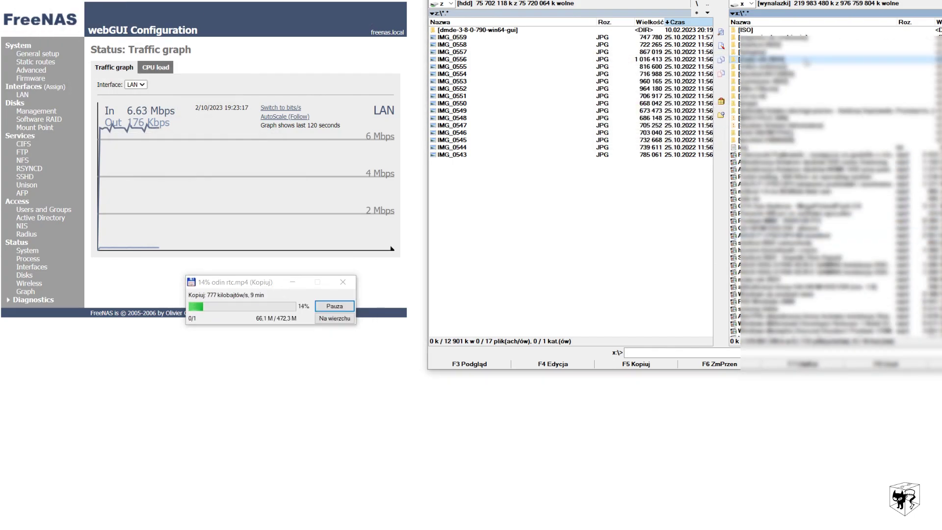
# Step: Browse drive W in the source panel, then switch the source panel to drive G
pyautogui.hotkey('alt', 'F2')
pyautogui.press('w')
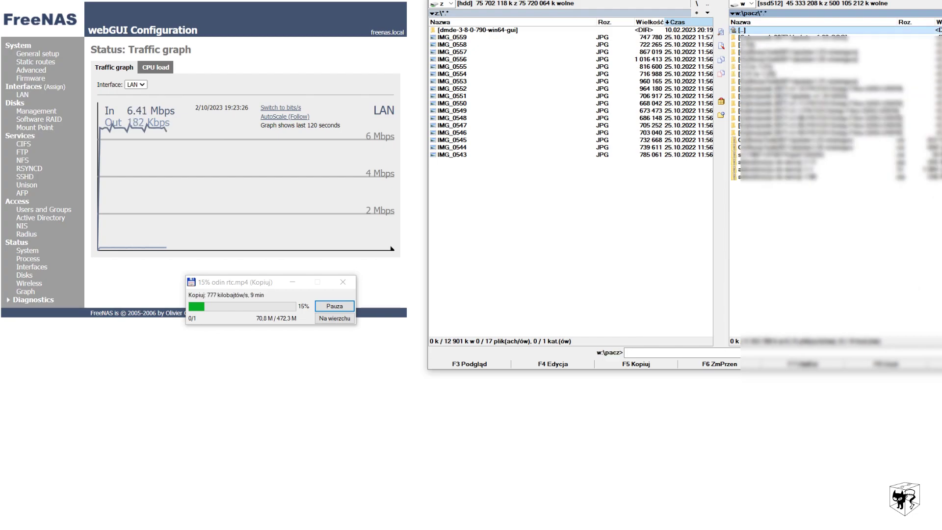
pyautogui.press('Down')
pyautogui.press('Down')
pyautogui.press('Down')
pyautogui.press('Down')
pyautogui.press('Return')
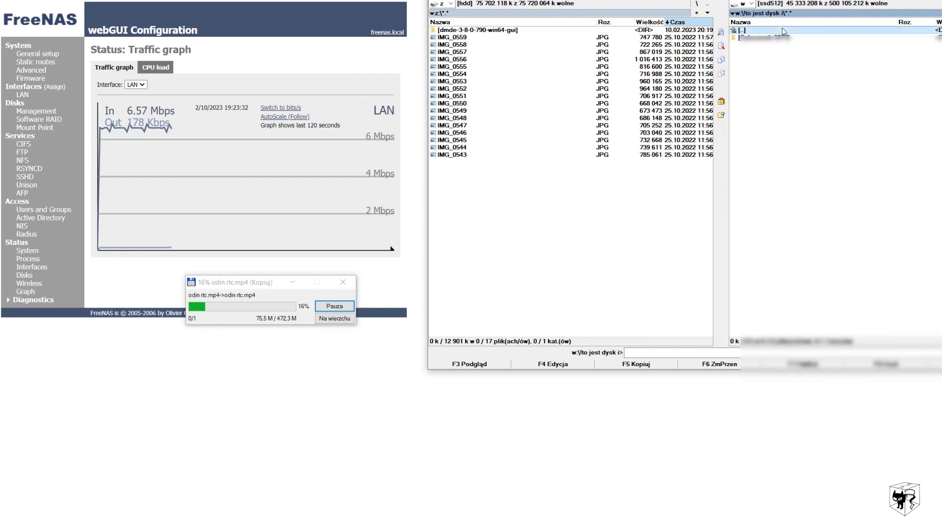
pyautogui.press('BackSpace')
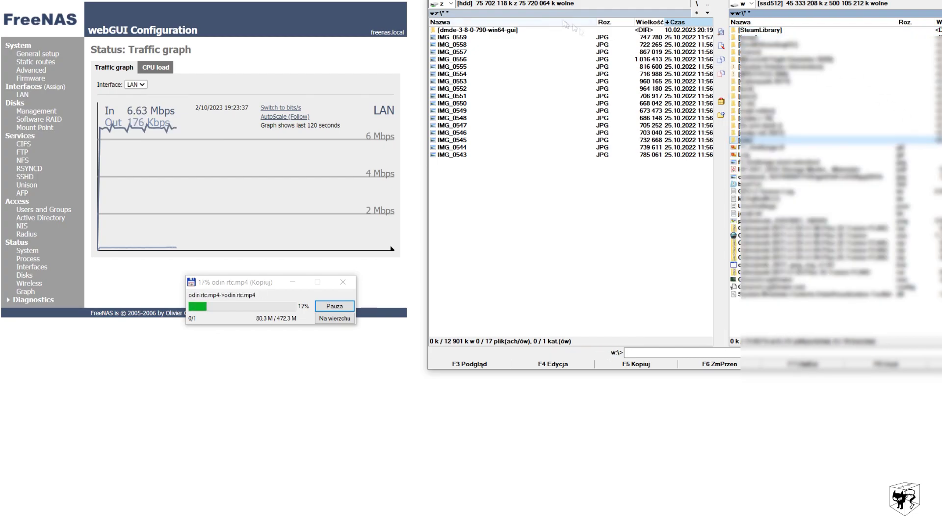
pyautogui.hotkey('alt', 'F2')
pyautogui.press('g')
# Step: Find the AWE64 Gold folder in the Sound Blaster AWE 64 Win98 folders, mark it, and copy it to Z:
pyautogui.press('Down')
pyautogui.press('Down')
pyautogui.press('Down')
pyautogui.press('Down')
pyautogui.press('Down')
pyautogui.press('Down')
pyautogui.press('Return')
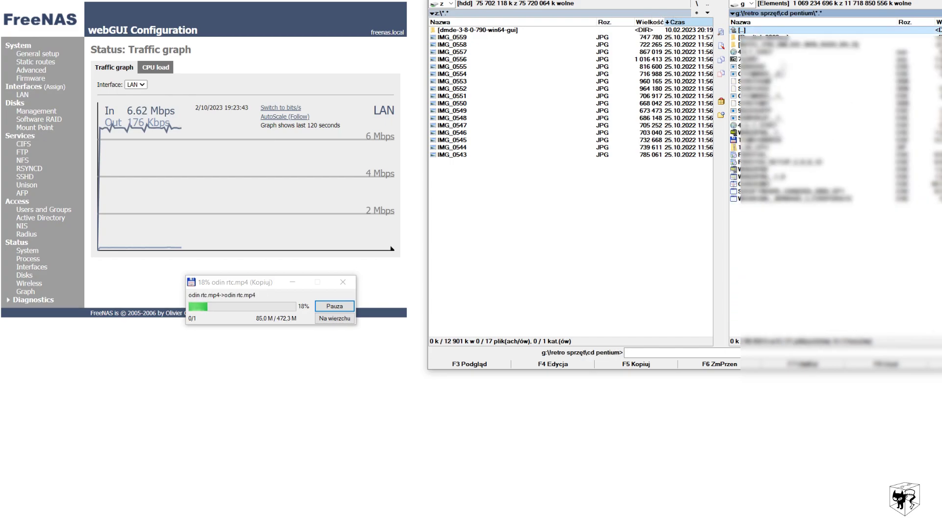
pyautogui.press('BackSpace')
pyautogui.press('Down')
pyautogui.press('Down')
pyautogui.press('Down')
pyautogui.press('Down')
pyautogui.press('Down')
pyautogui.press('Down')
pyautogui.press('Return')
pyautogui.press('Down')
pyautogui.press('Down')
pyautogui.press('Down')
pyautogui.press('Down')
pyautogui.press('Down')
pyautogui.press('Down')
pyautogui.press('Down')
pyautogui.press('Down')
pyautogui.press('Down')
pyautogui.press('Down')
pyautogui.press('Down')
pyautogui.press('Down')
pyautogui.press('Down')
pyautogui.press('Down')
pyautogui.press('Return')
pyautogui.press('BackSpace')
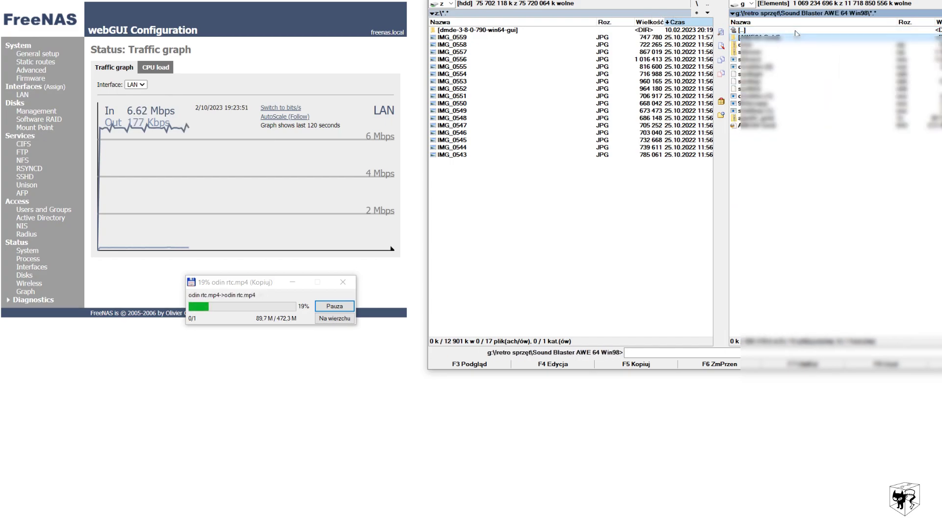
pyautogui.press('space')
pyautogui.click(635, 364)
# Step: Confirm the AWE64 Gold copy, show FreeNAS CPU load, pause that copy and resume odin rtc.mp4's copy
pyautogui.click(631, 199)
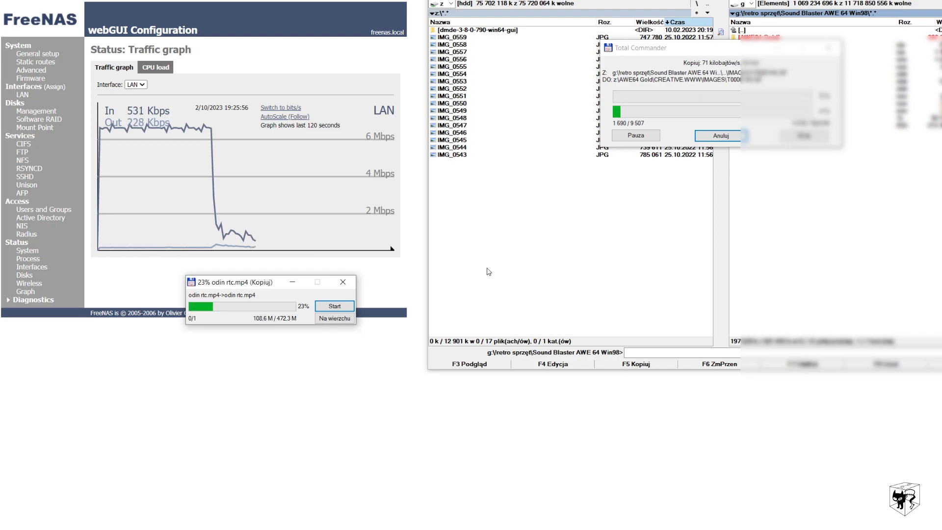
pyautogui.click(161, 72)
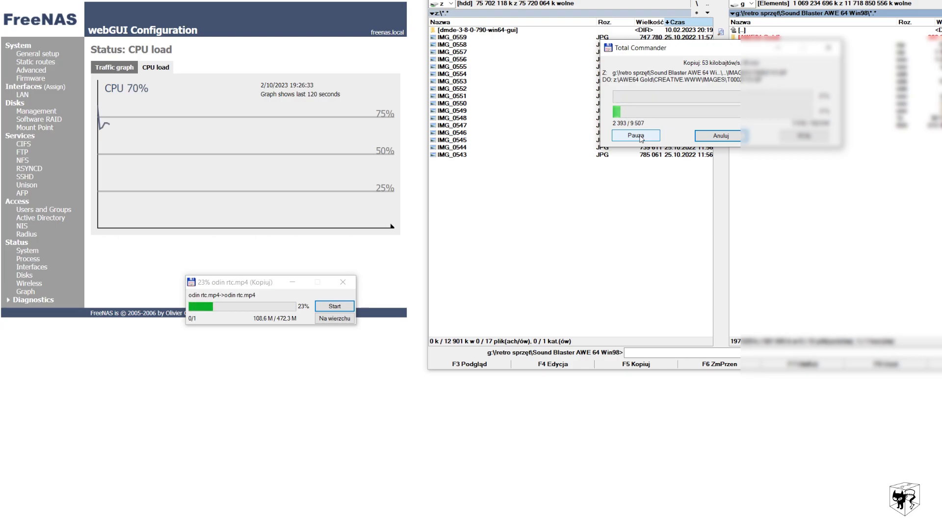
pyautogui.click(639, 138)
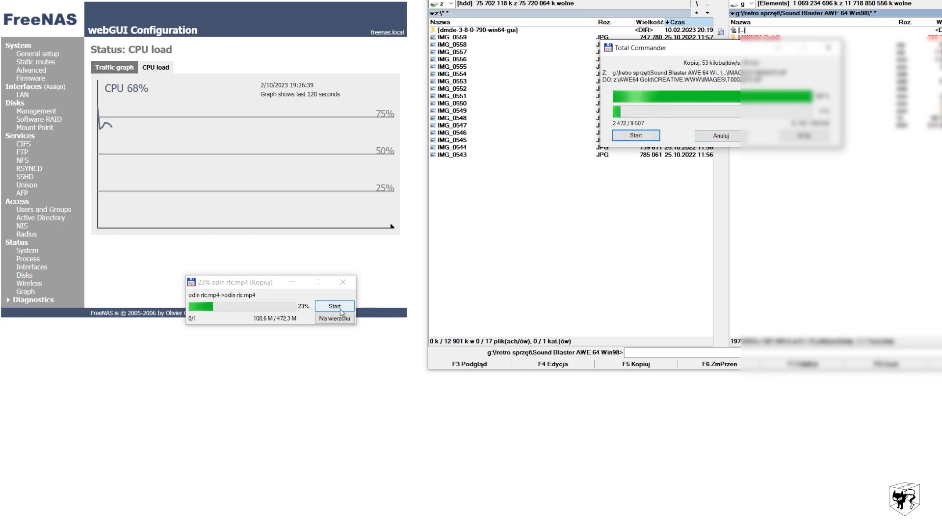
pyautogui.moveTo(255, 286); pyautogui.dragTo(256, 258)
pyautogui.click(336, 278)
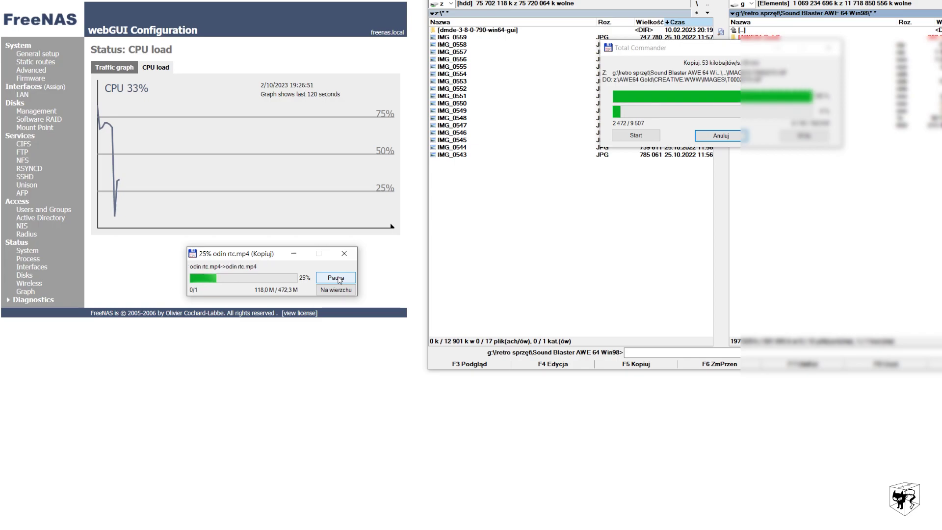
# Step: Resume the paused AWE64 folder copy while FreeNAS CPU load climbs to 79%
pyautogui.click(648, 139)
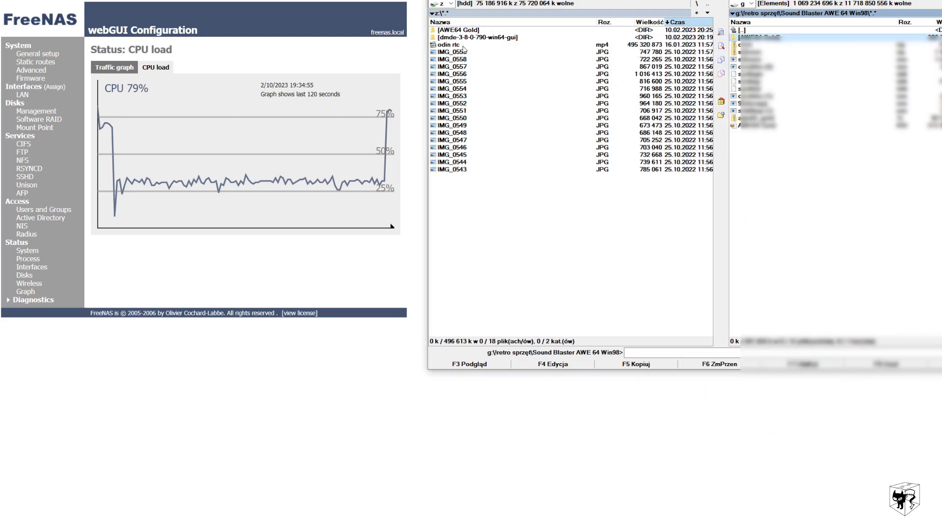
# Step: Play odin rtc.mp4 from the Z: share in Media Player Classic, pause it, and close the player
pyautogui.click(463, 46)
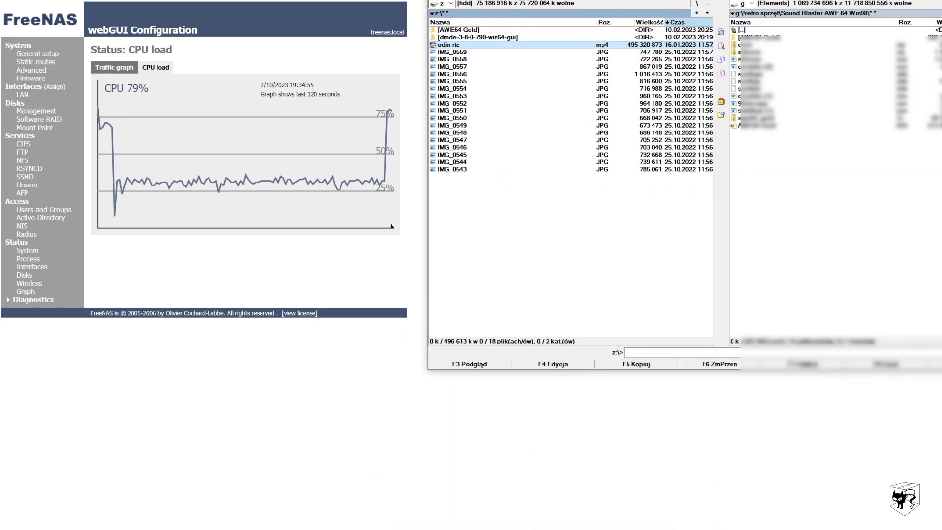
pyautogui.doubleClick(483, 45)
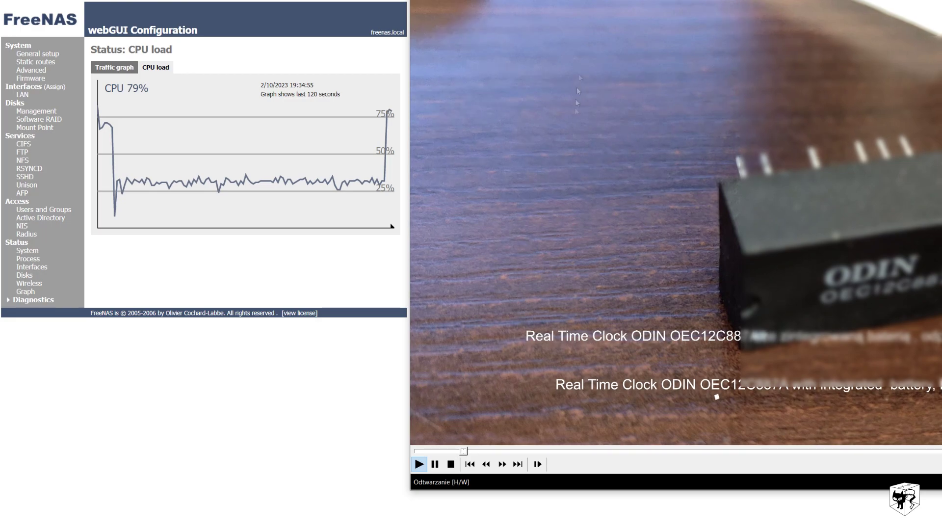
pyautogui.press('space')
pyautogui.hotkey('alt', 'F4')
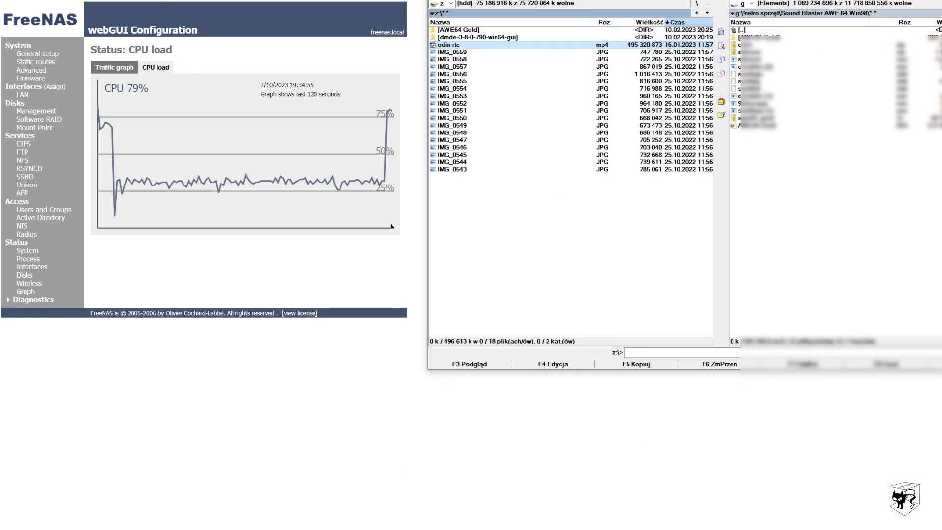
# Step: Close the unresponsive FreeNAS page, reload it, and open Status > System
pyautogui.click(199, 260)
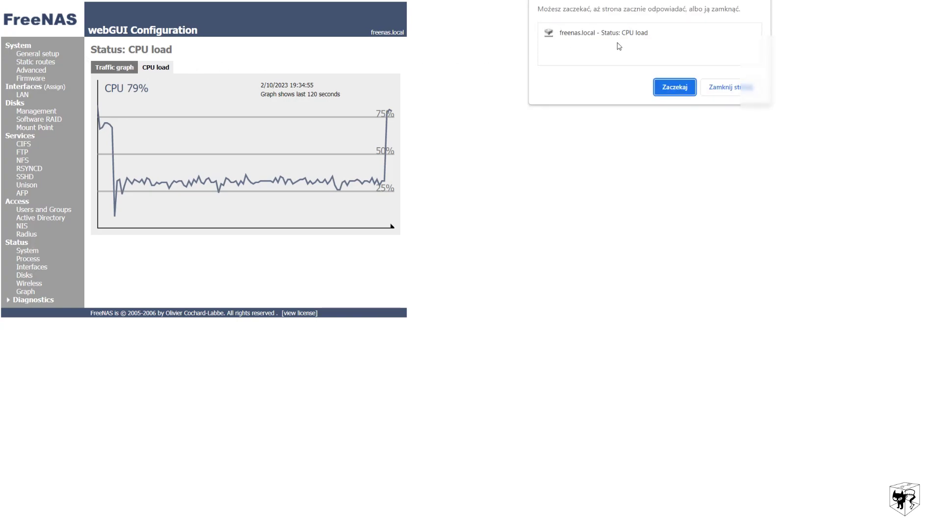
pyautogui.click(674, 93)
pyautogui.click(716, 91)
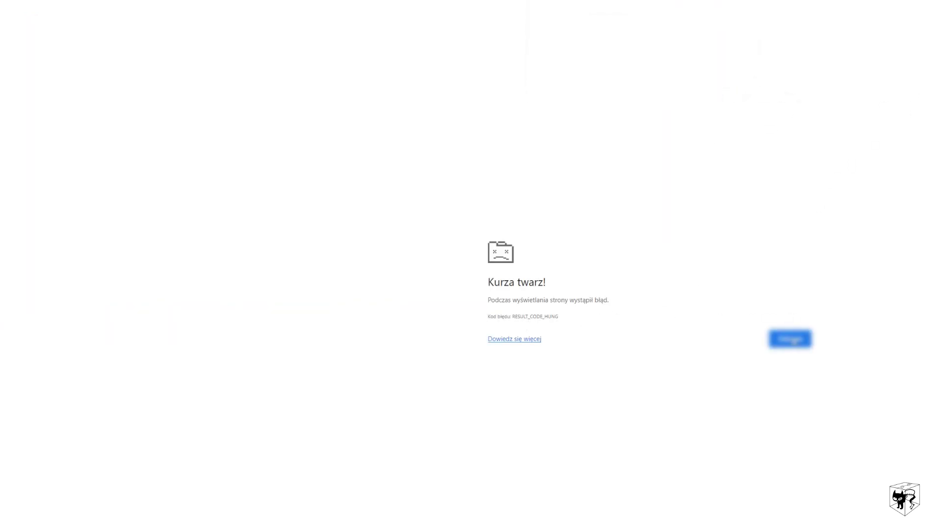
pyautogui.click(791, 339)
pyautogui.click(33, 252)
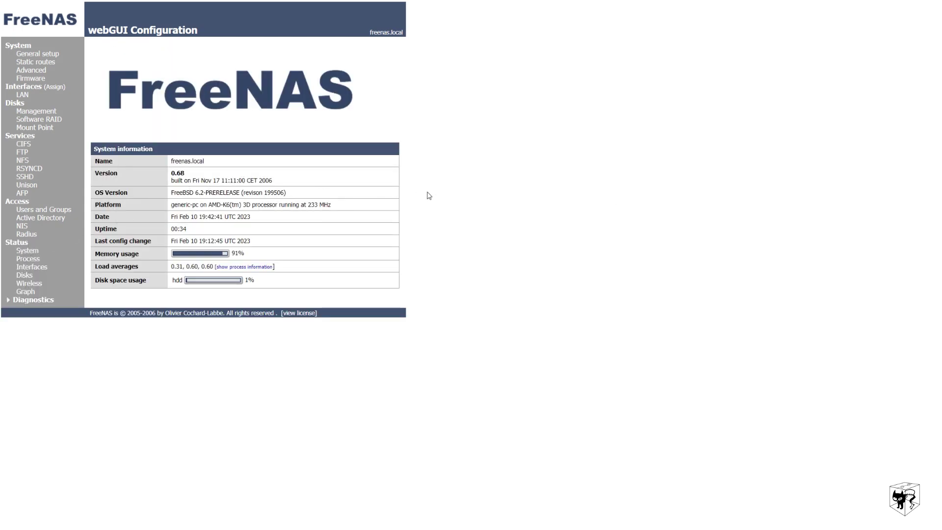
# Step: Expand Diagnostics and open the Shutdown system page to shut the NAS down
pyautogui.moveTo(331, 205); pyautogui.dragTo(200, 205)
pyautogui.click(253, 220)
pyautogui.click(23, 300)
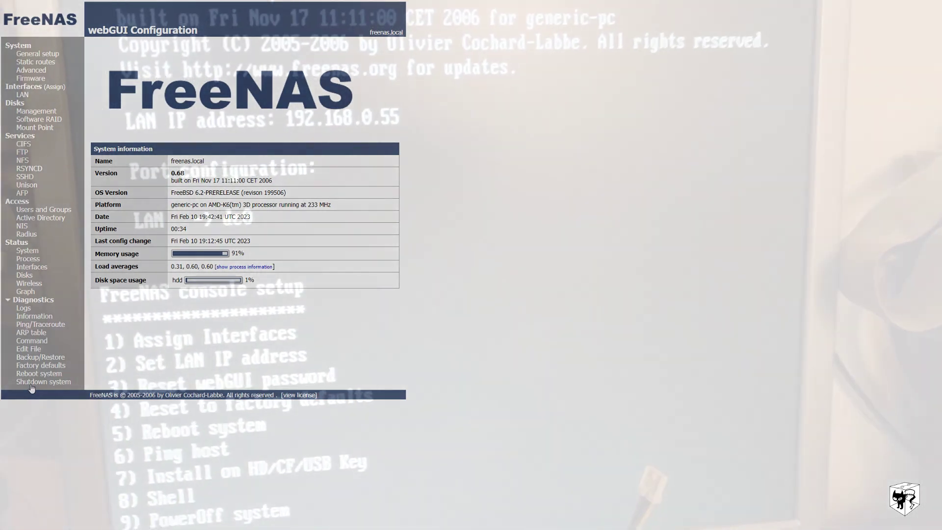
pyautogui.click(31, 382)
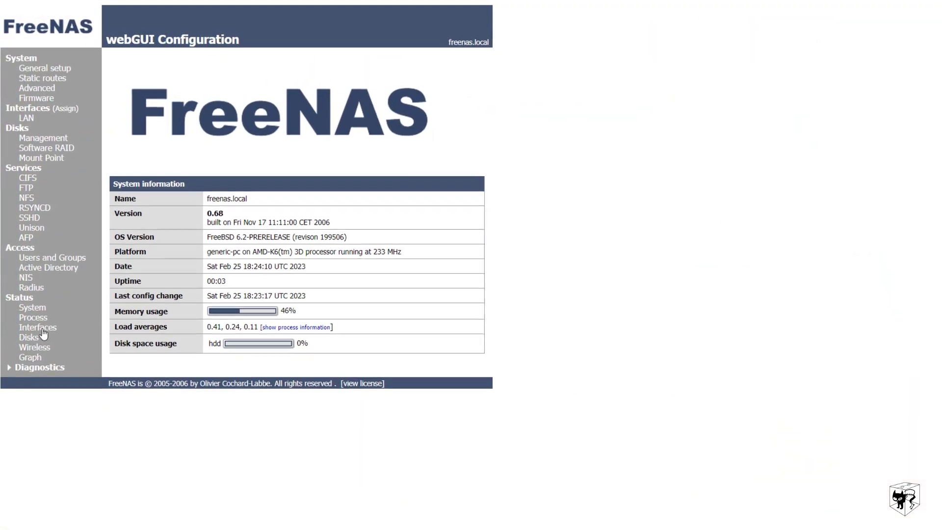
# Step: Confirm the LAN link is 1000baseTX full-duplex, then OK the Windows10 32-64 14.01.2022.iso copy to Z:
pyautogui.click(43, 335)
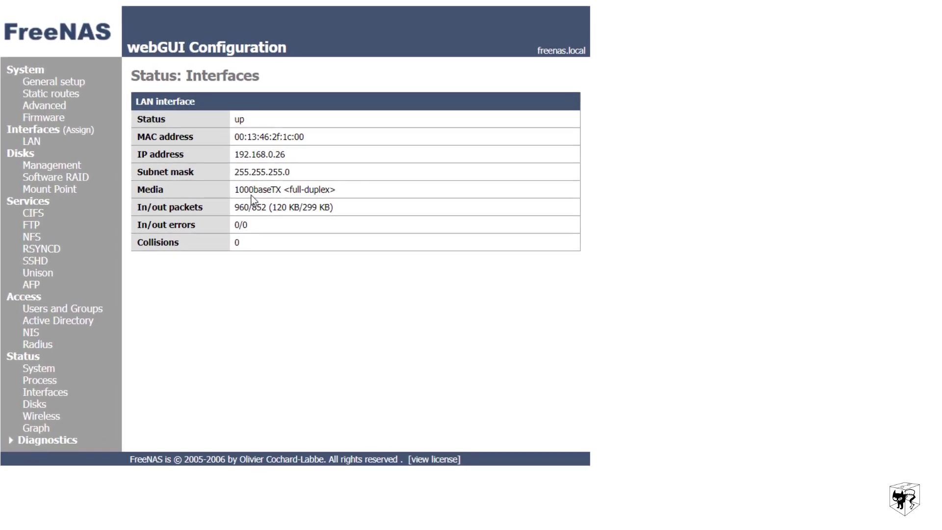
pyautogui.moveTo(242, 194); pyautogui.dragTo(363, 198)
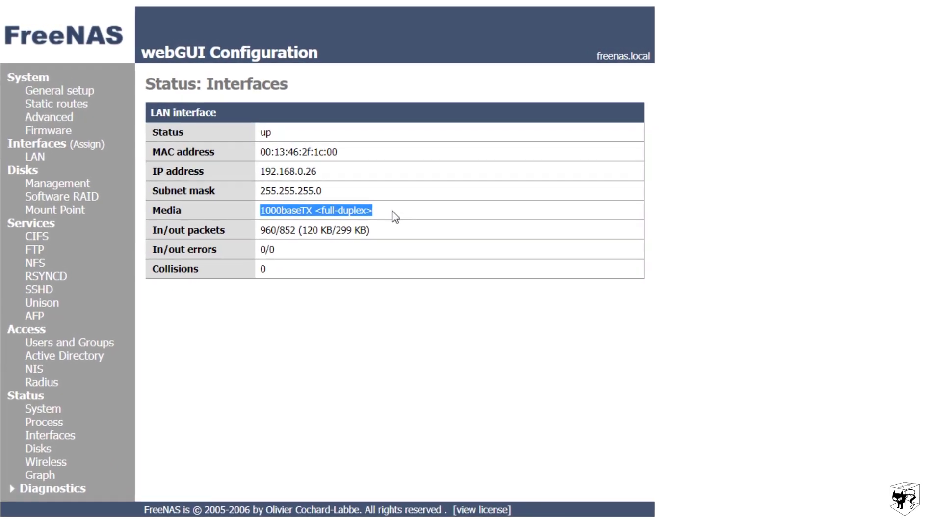
pyautogui.click(404, 220)
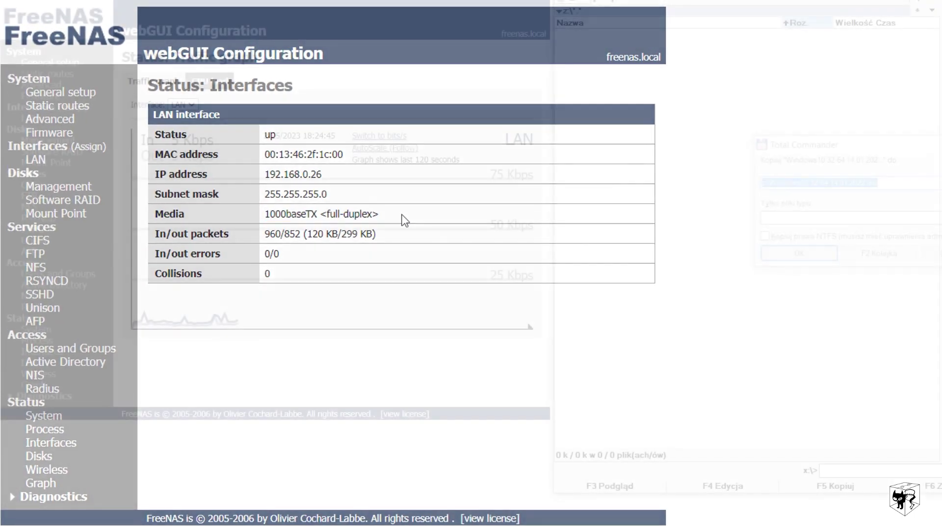
pyautogui.click(804, 254)
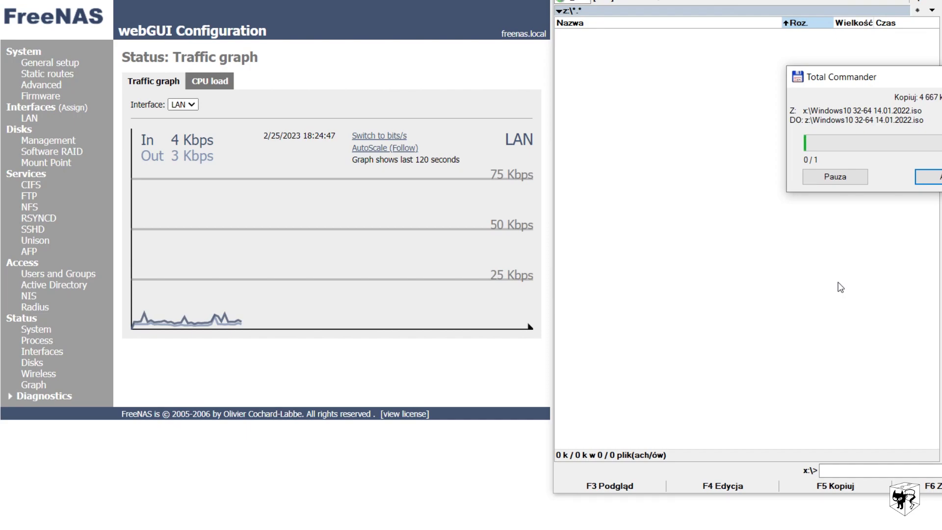
# Step: Pause and resume the Windows10 ISO copy, placing its progress window beside the FreeNAS CPU graph
pyautogui.click(208, 86)
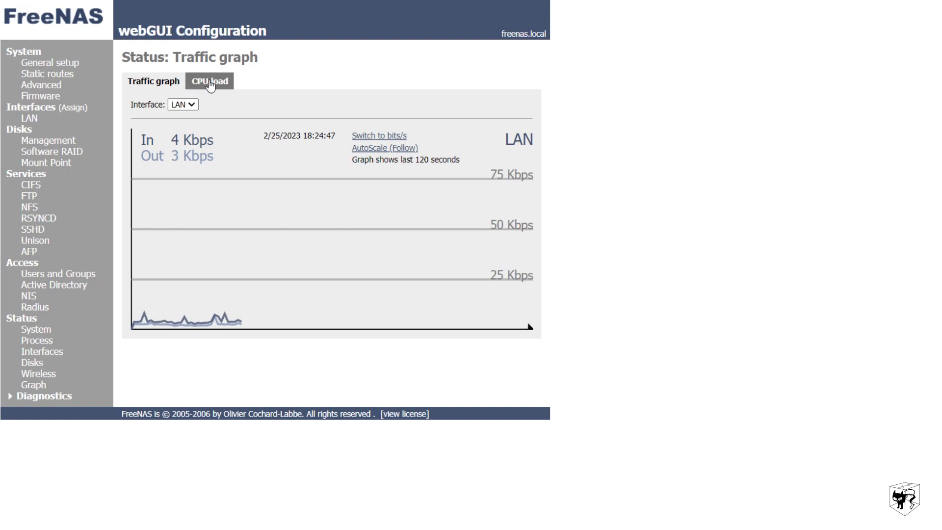
pyautogui.hotkey('alt', 'Tab')
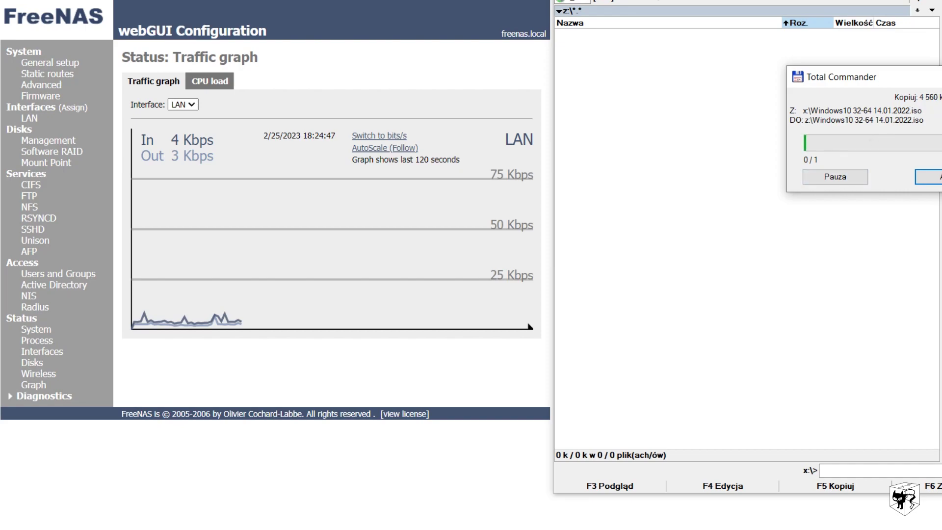
pyautogui.click(859, 172)
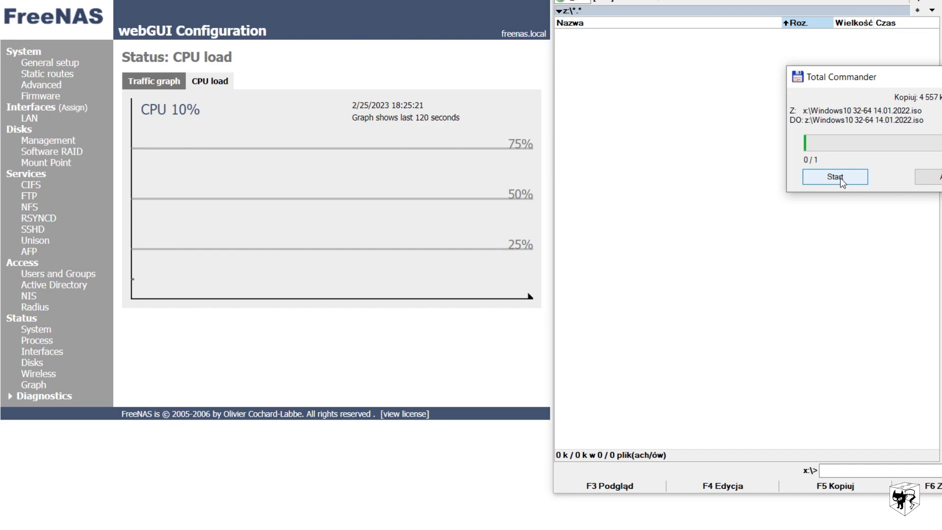
pyautogui.click(840, 179)
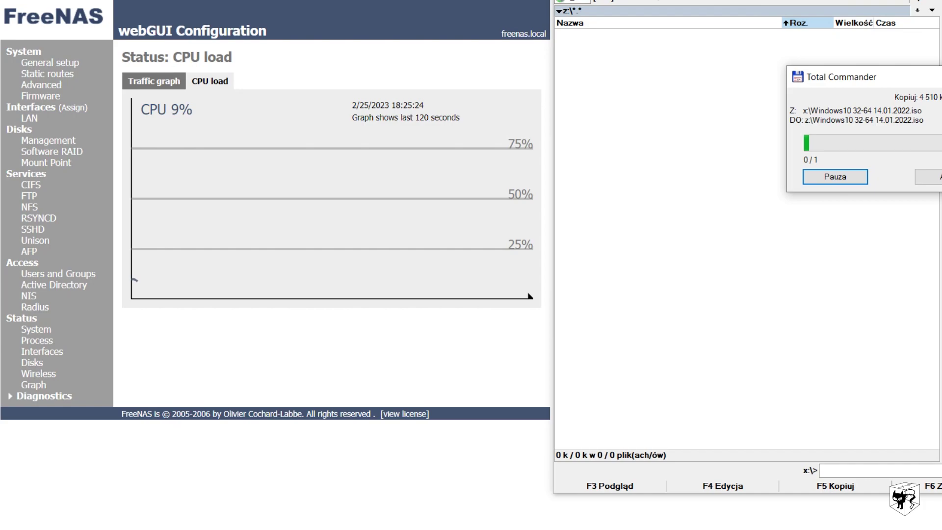
pyautogui.moveTo(940, 84); pyautogui.dragTo(717, 98)
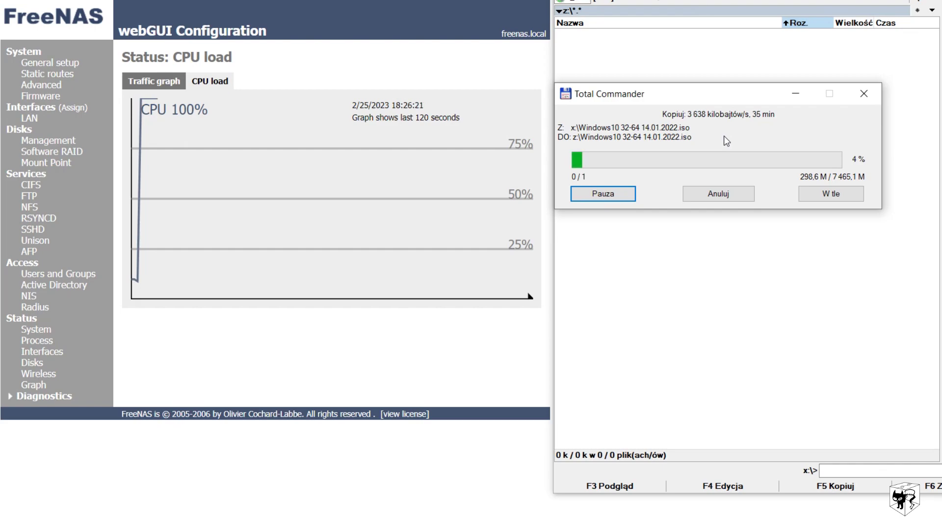
# Step: Graph LAN traffic near 20.72 Mbps incoming during the Windows10 ISO copy, then cancel the copy at 7%
pyautogui.click(614, 193)
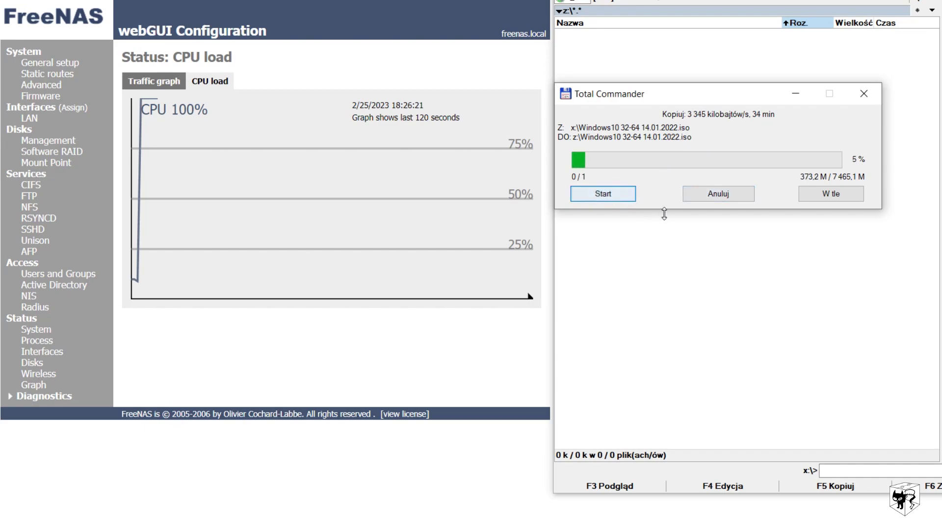
pyautogui.click(160, 86)
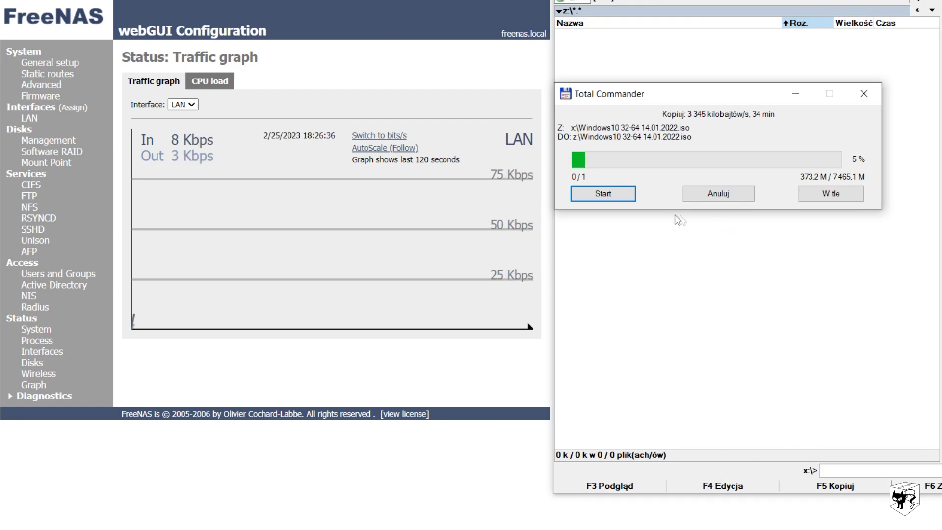
pyautogui.click(615, 196)
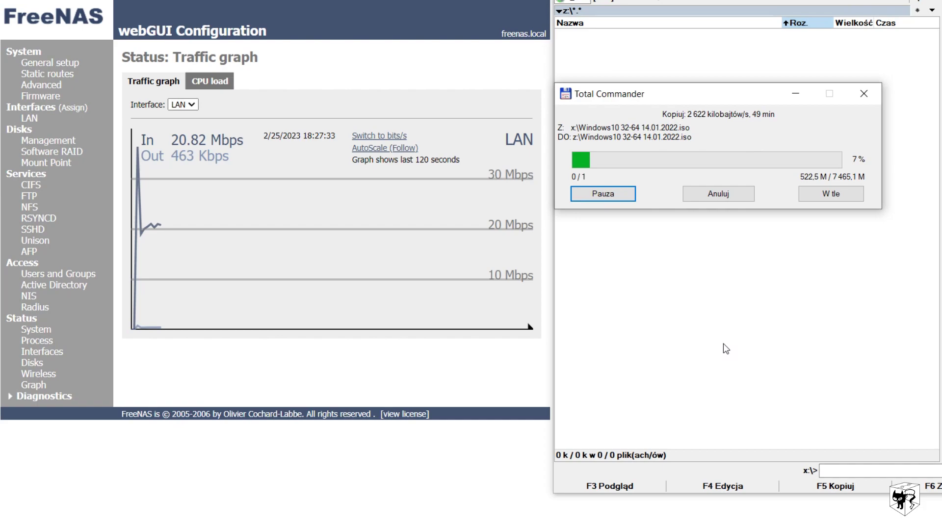
pyautogui.click(732, 196)
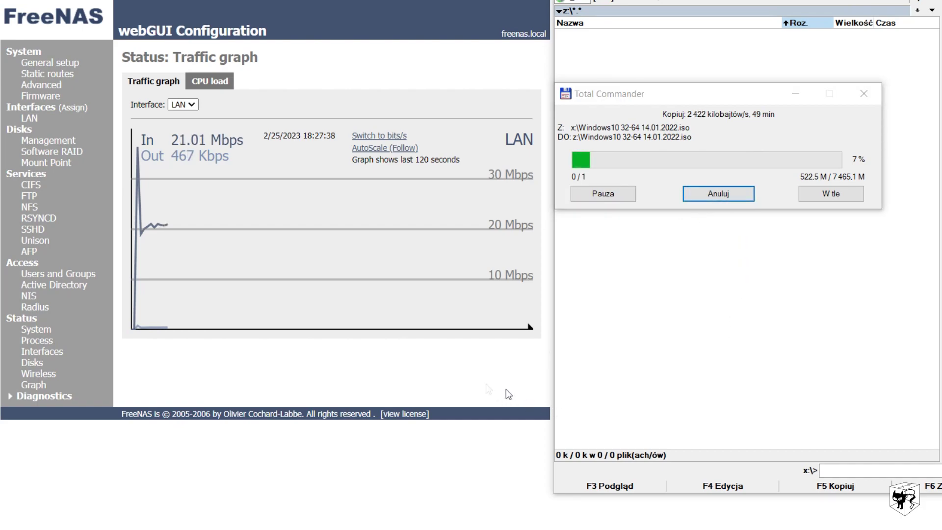
# Step: Check the LAN interface transfer totals, then view System status: uptime 00:09, 51% memory, loads 2.43, 1.39, 0.64
pyautogui.click(519, 365)
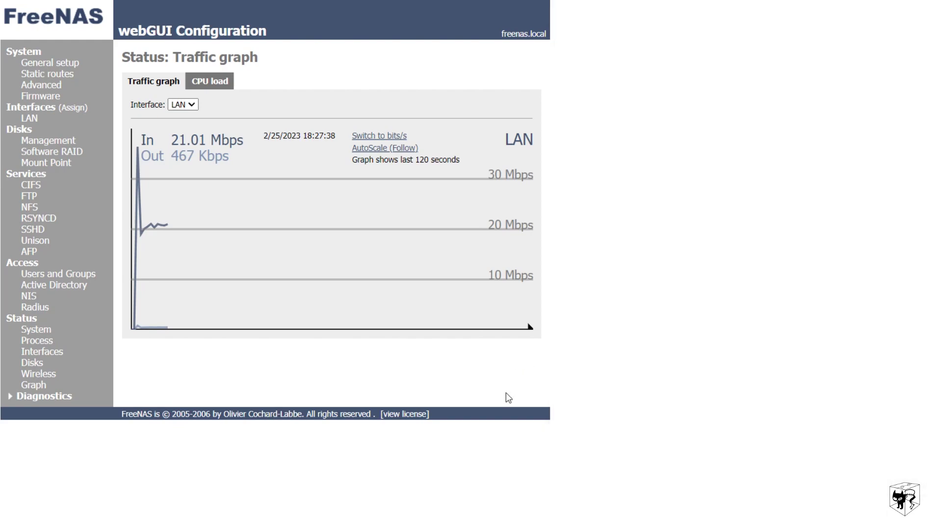
pyautogui.click(38, 353)
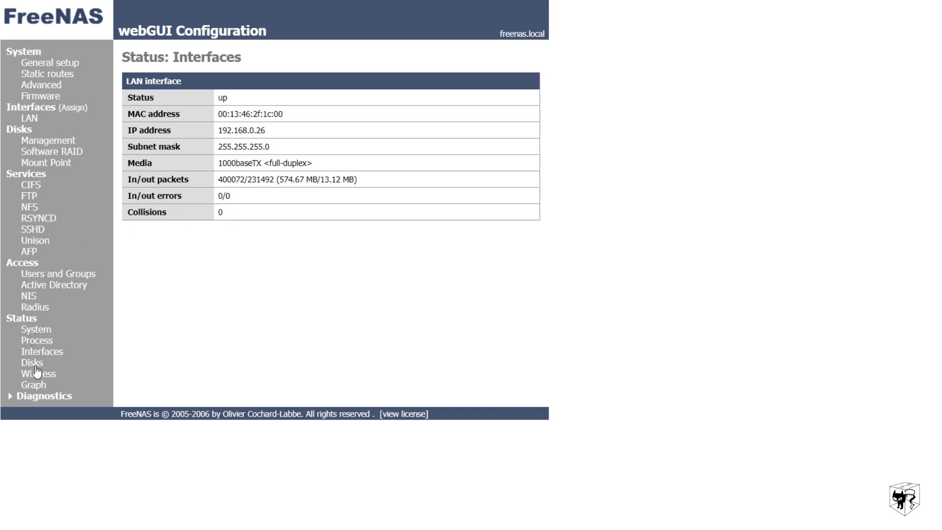
pyautogui.click(42, 333)
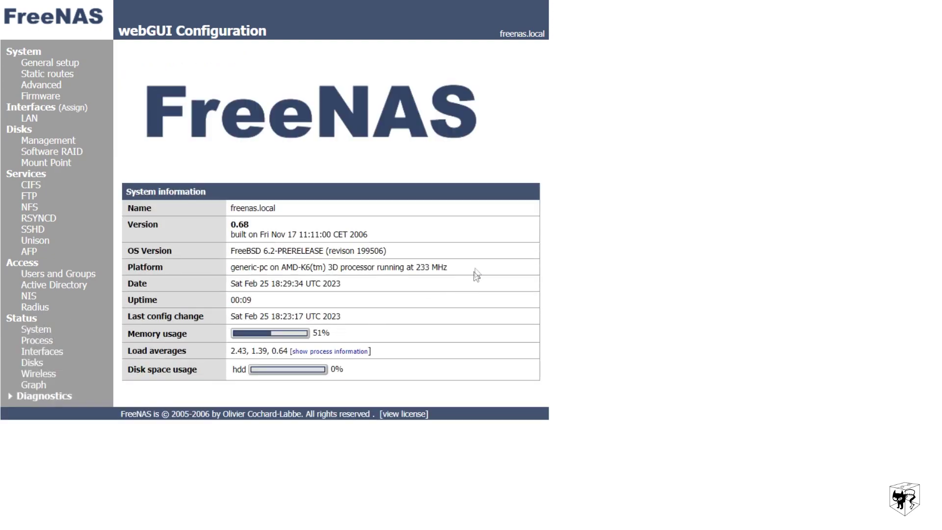